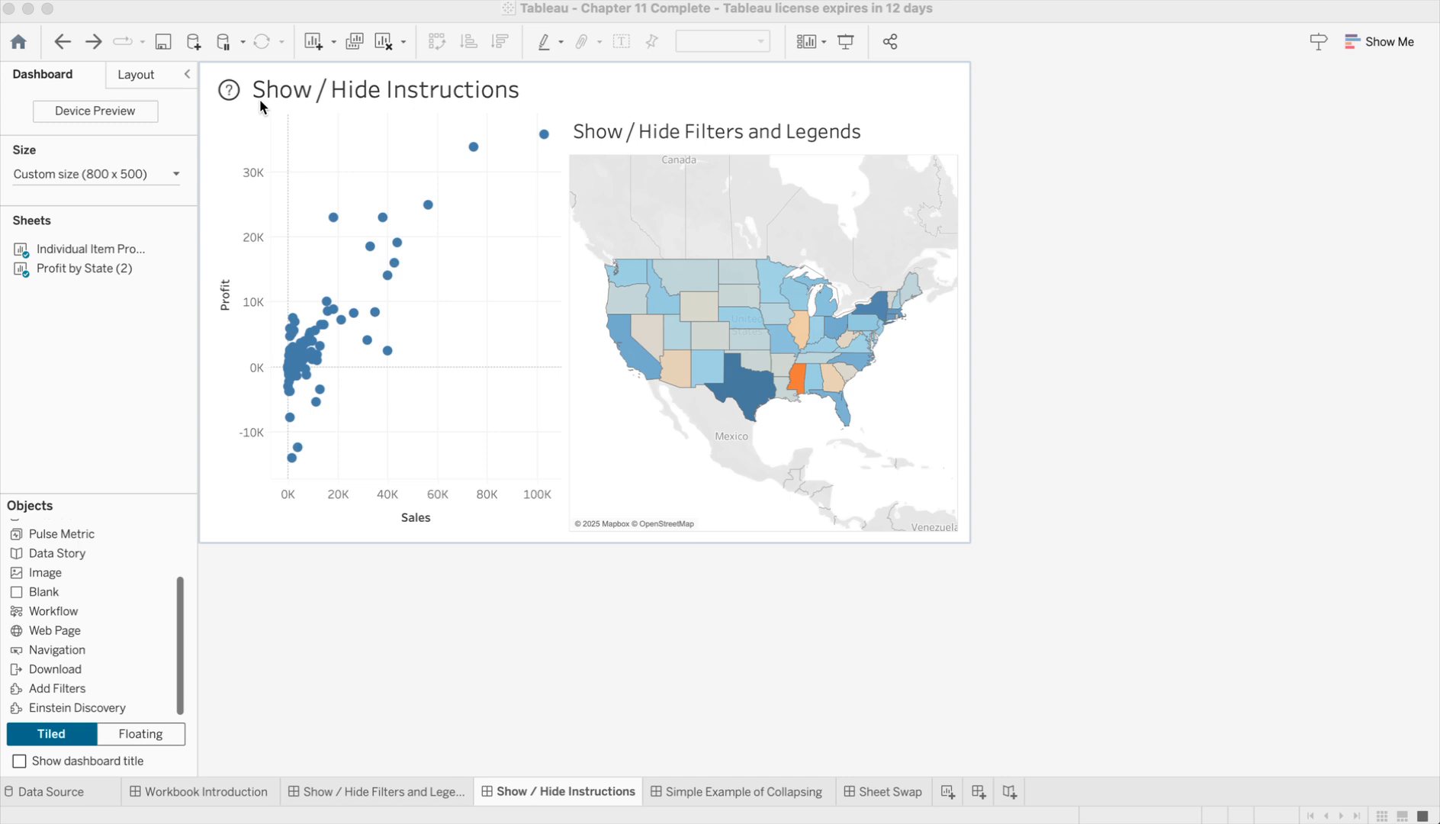
Step: Add a show/hide button for the profit and sales scatterplot on the Show / Hide Instructions dashboard
left_click(524, 193)
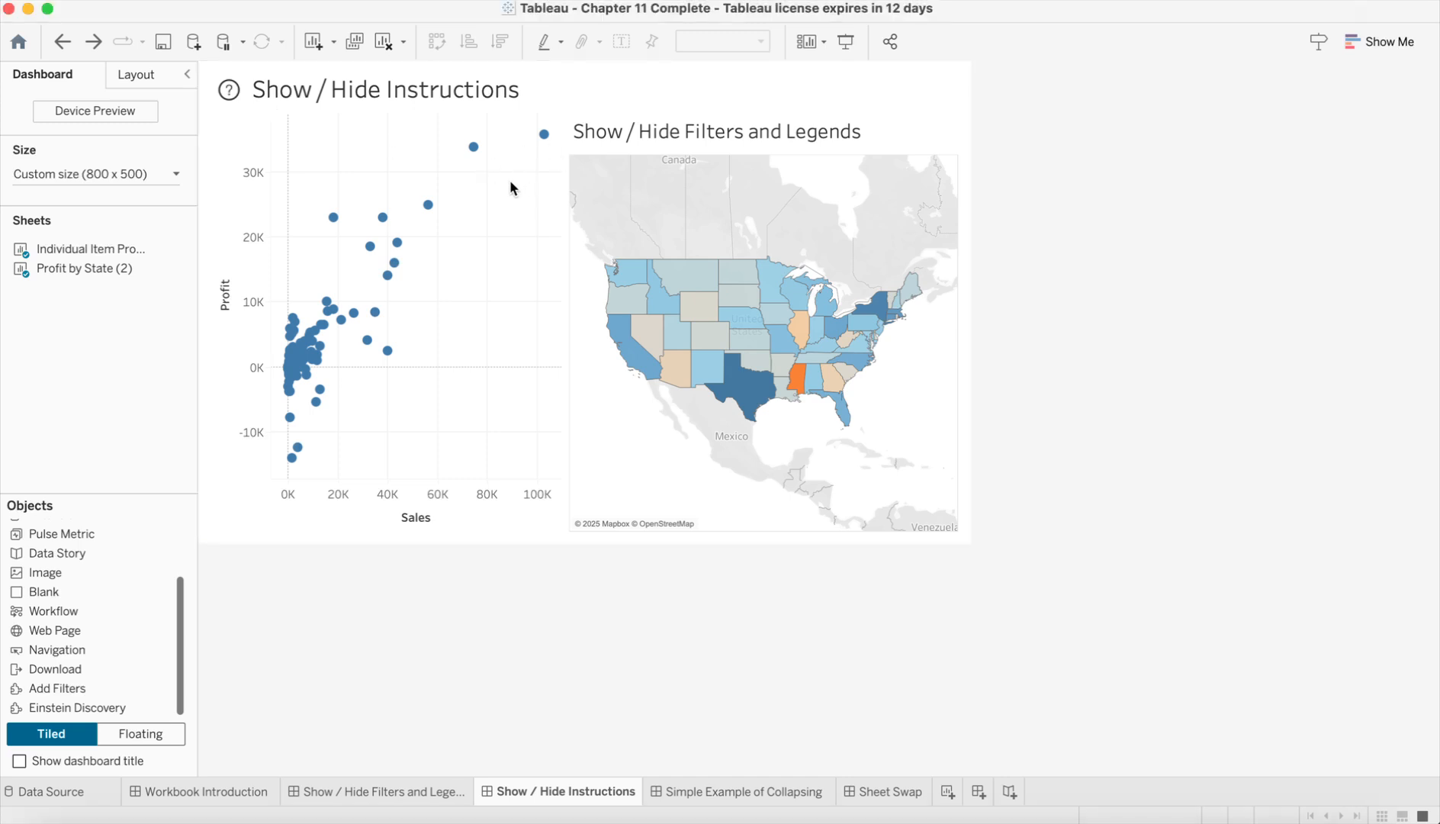
left_click(507, 182)
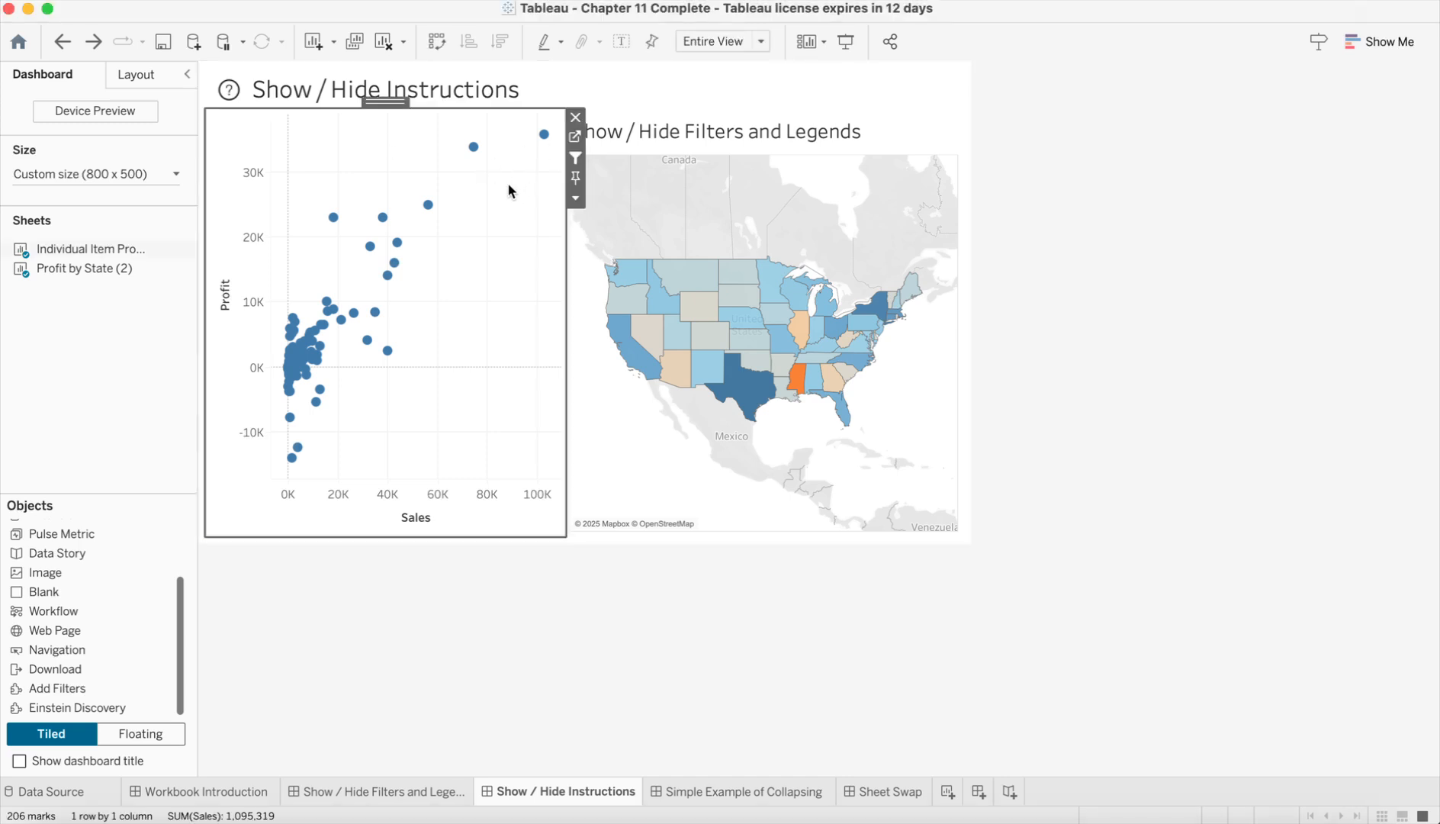
left_click(576, 201)
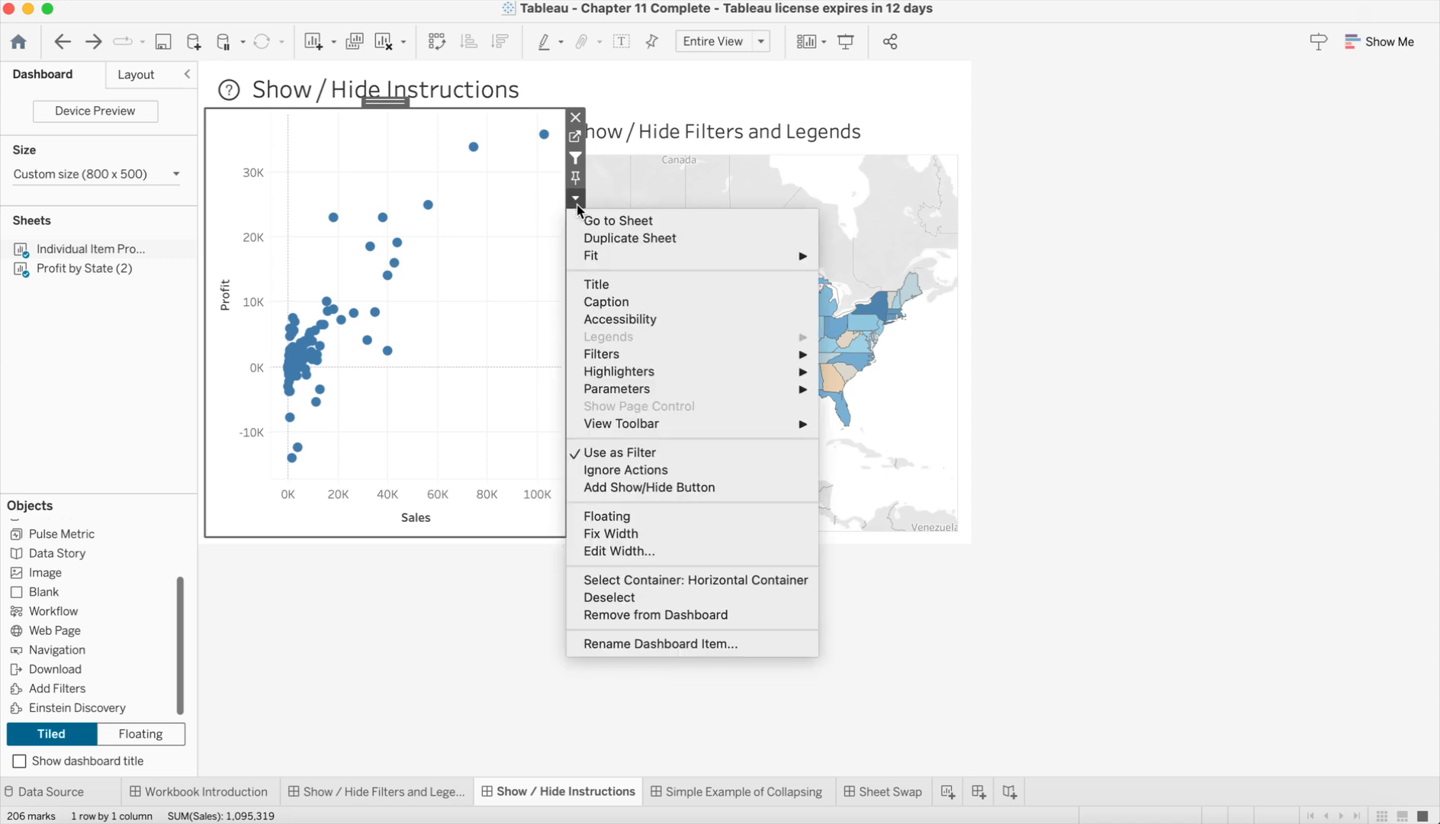
left_click(650, 487)
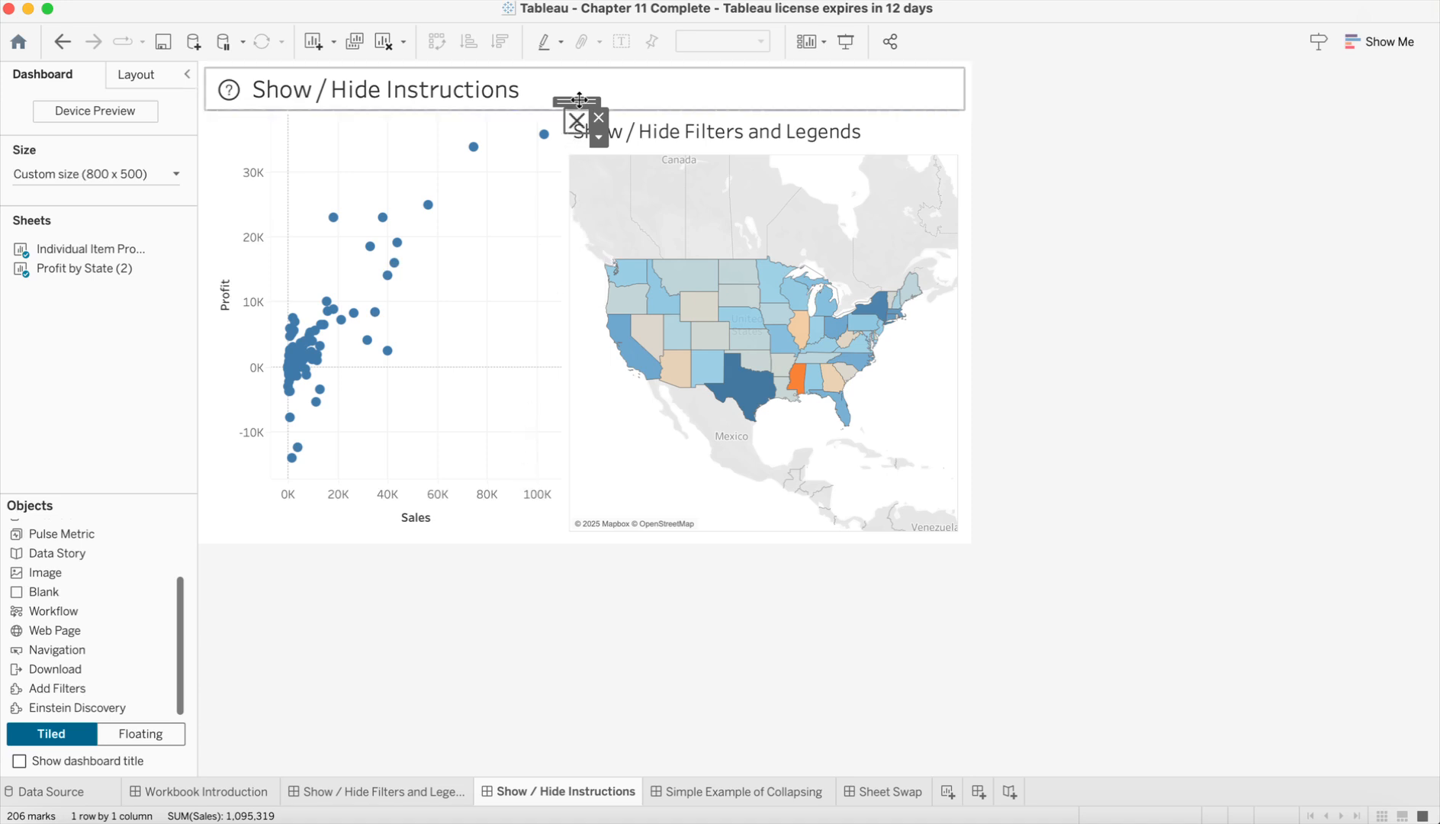
left_click(539, 666)
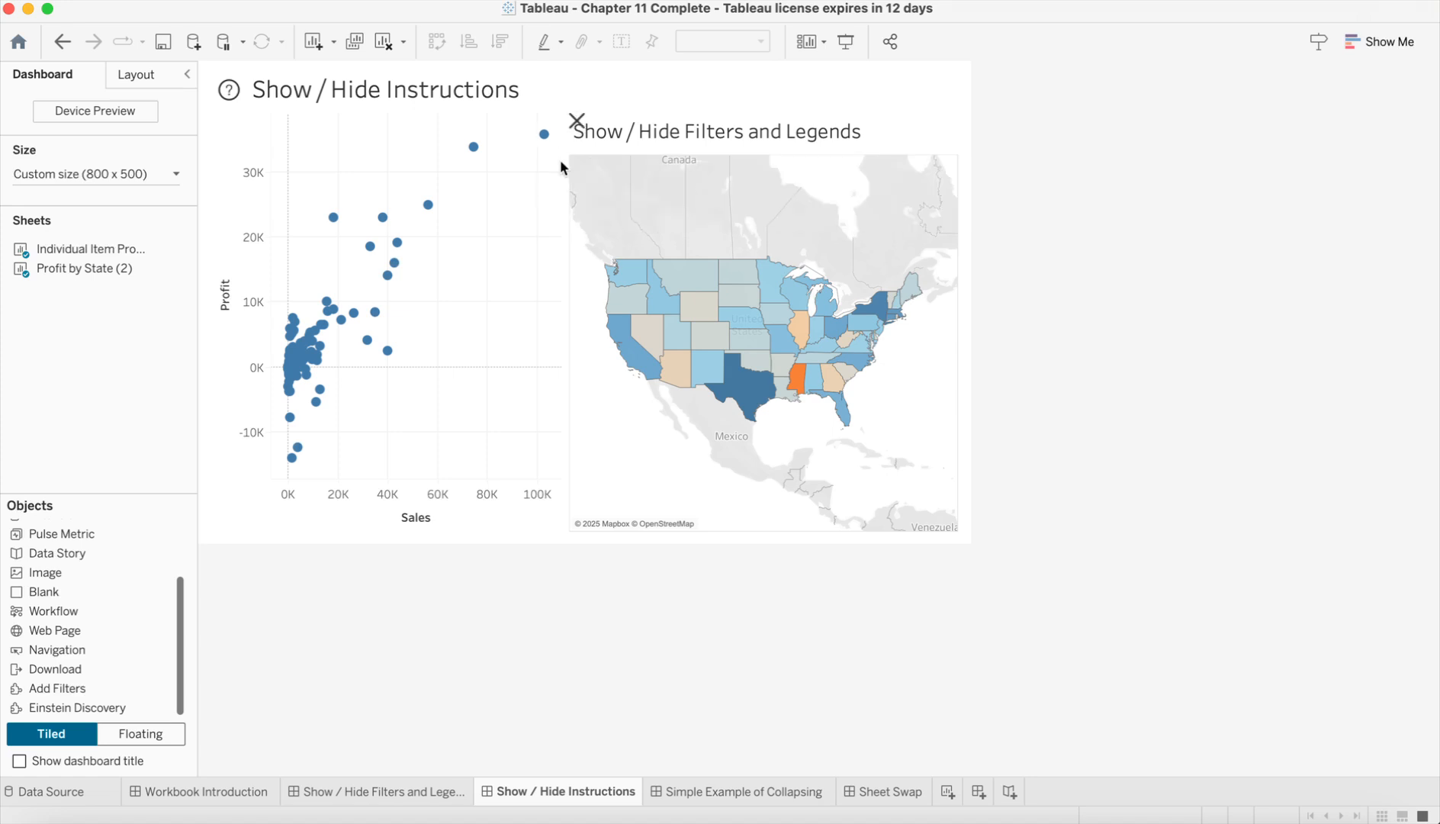
Step: Examine the edit settings of the scatterplot's new show/hide button, including its target item, button style and appearance
left_click(577, 122)
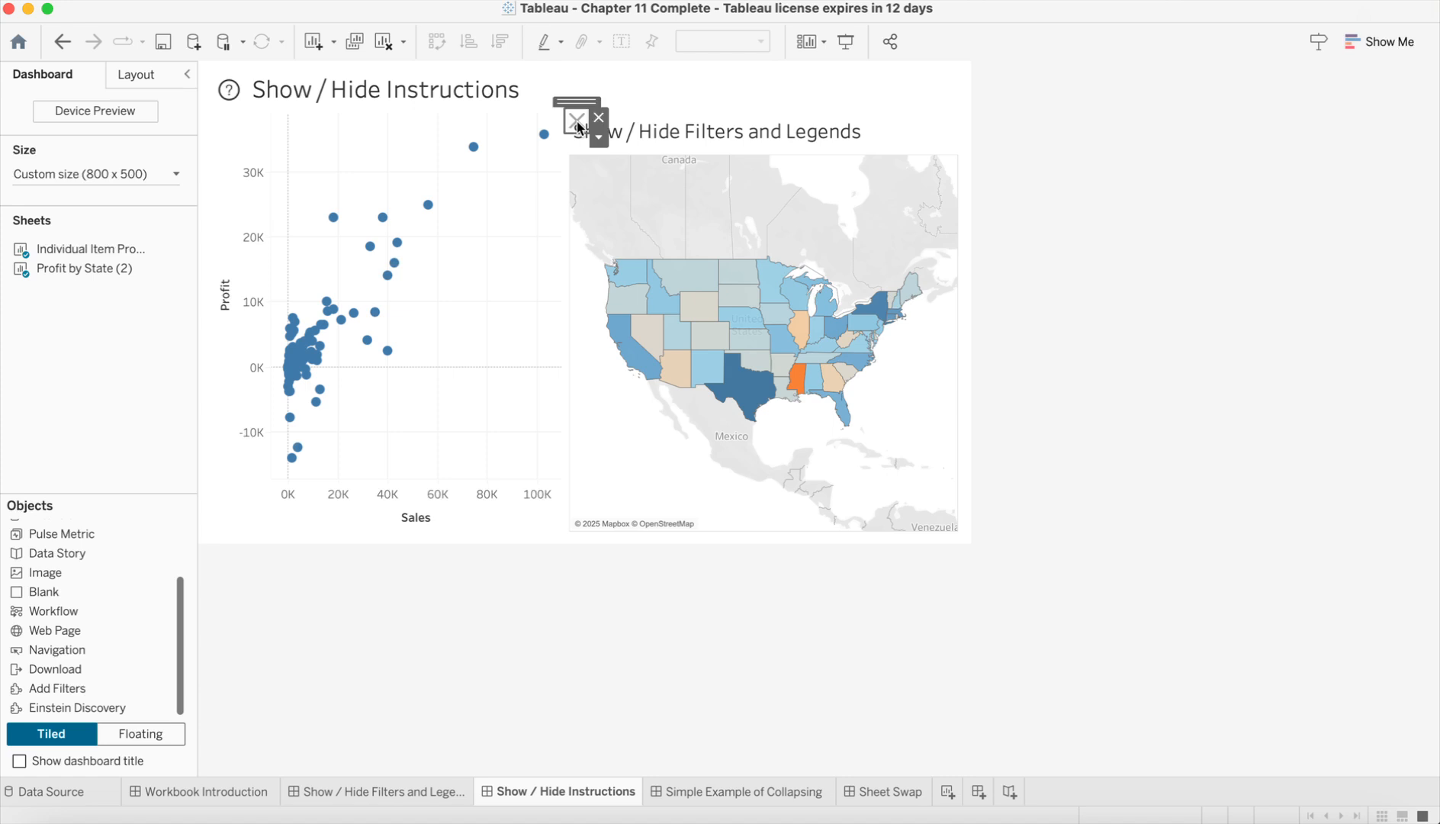
left_click(598, 141)
left_click(629, 163)
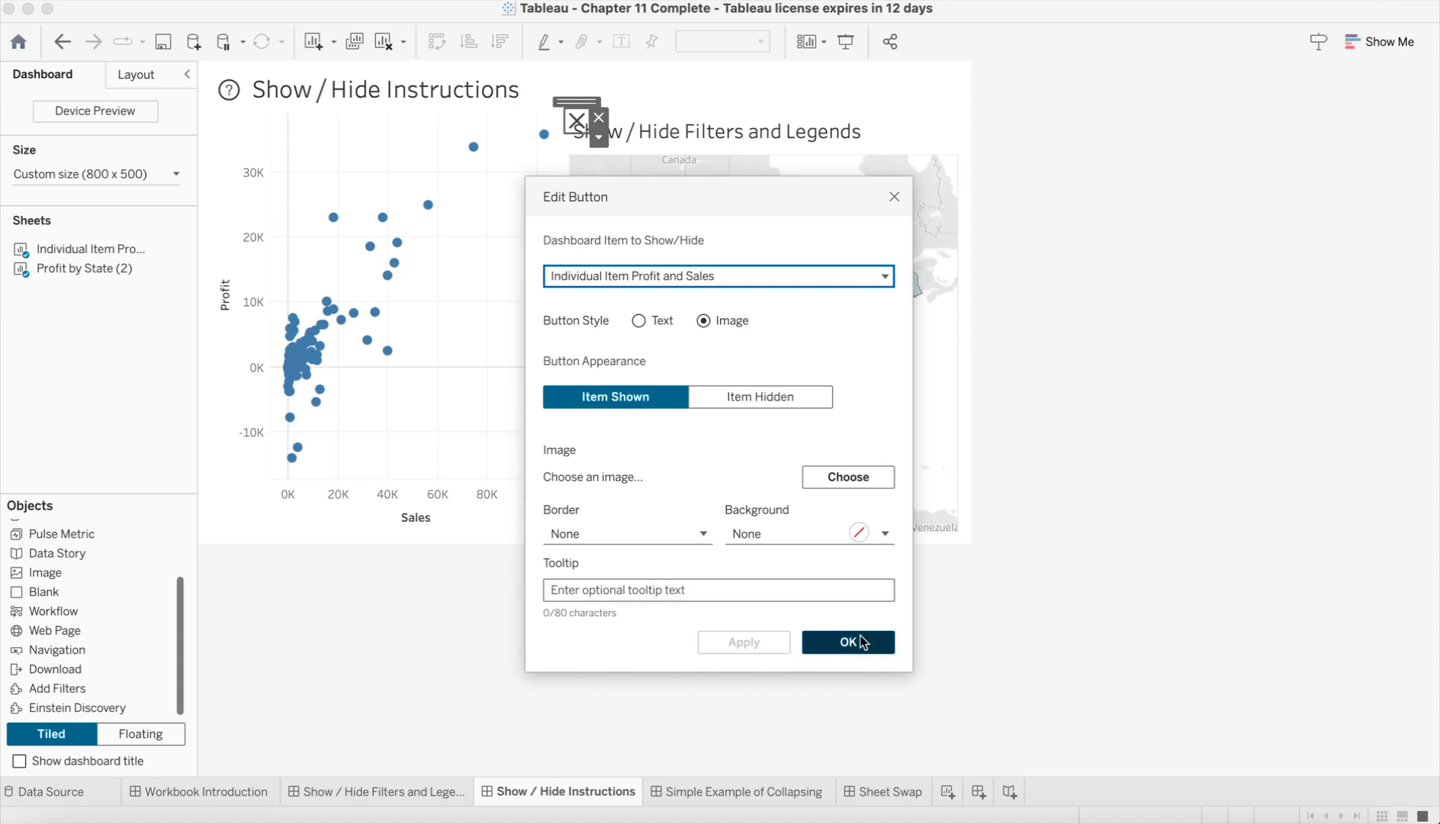
left_click(894, 198)
Step: Try adding a second show/hide button that controls the scatterplot's X button, and remove both buttons from the dashboard
left_click(599, 138)
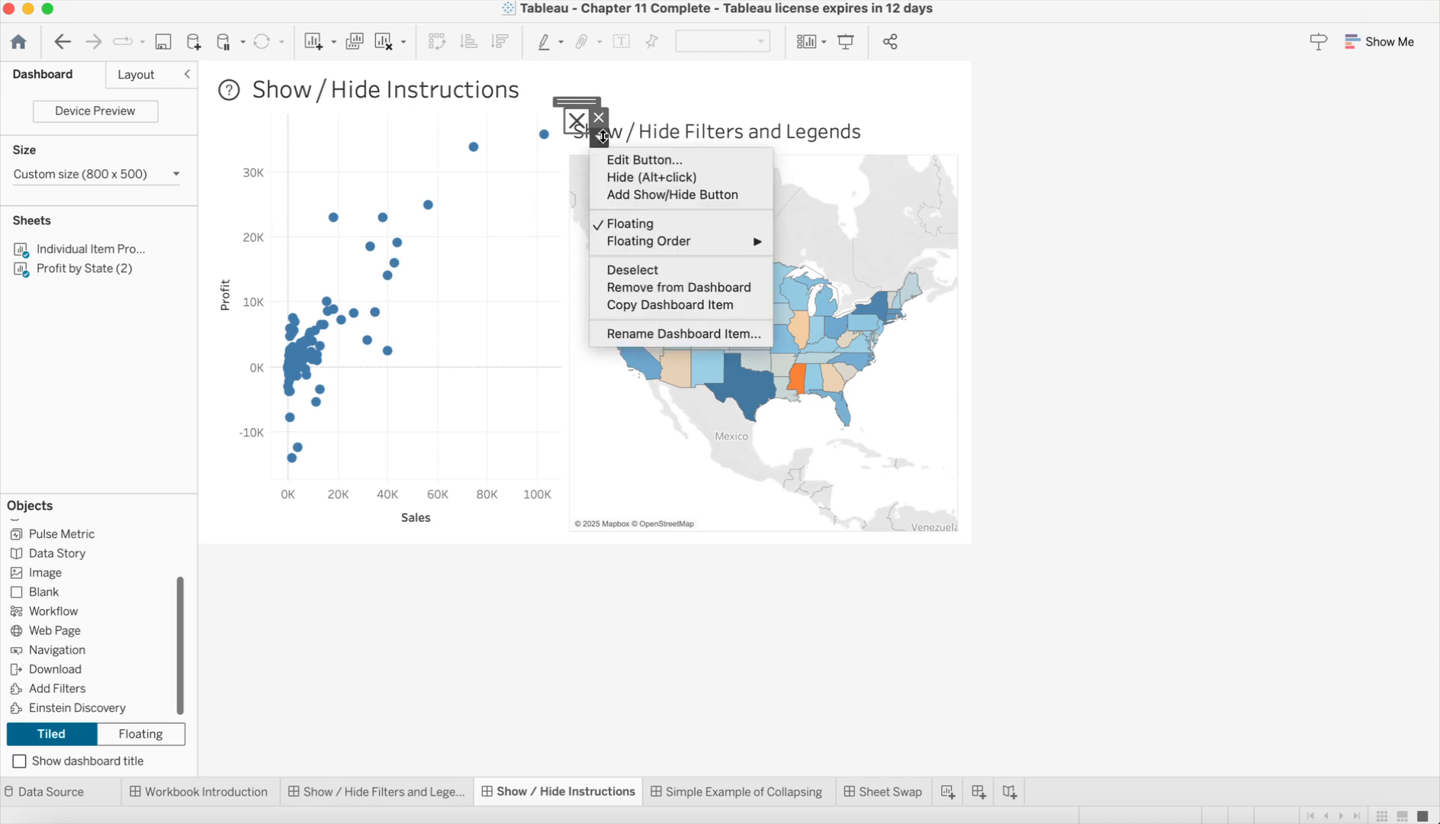
left_click(640, 195)
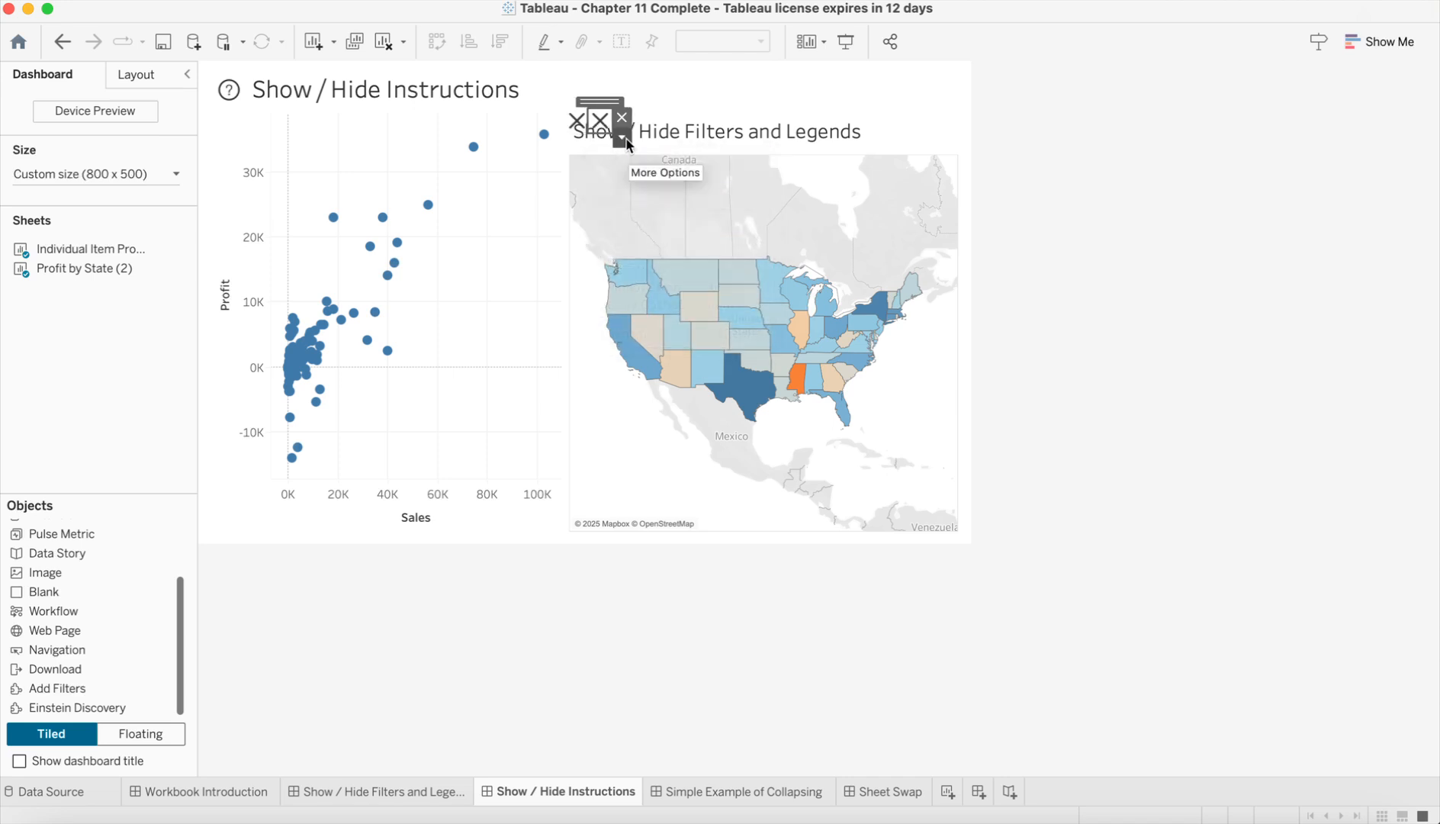
left_click(620, 116)
left_click(578, 122)
left_click(600, 118)
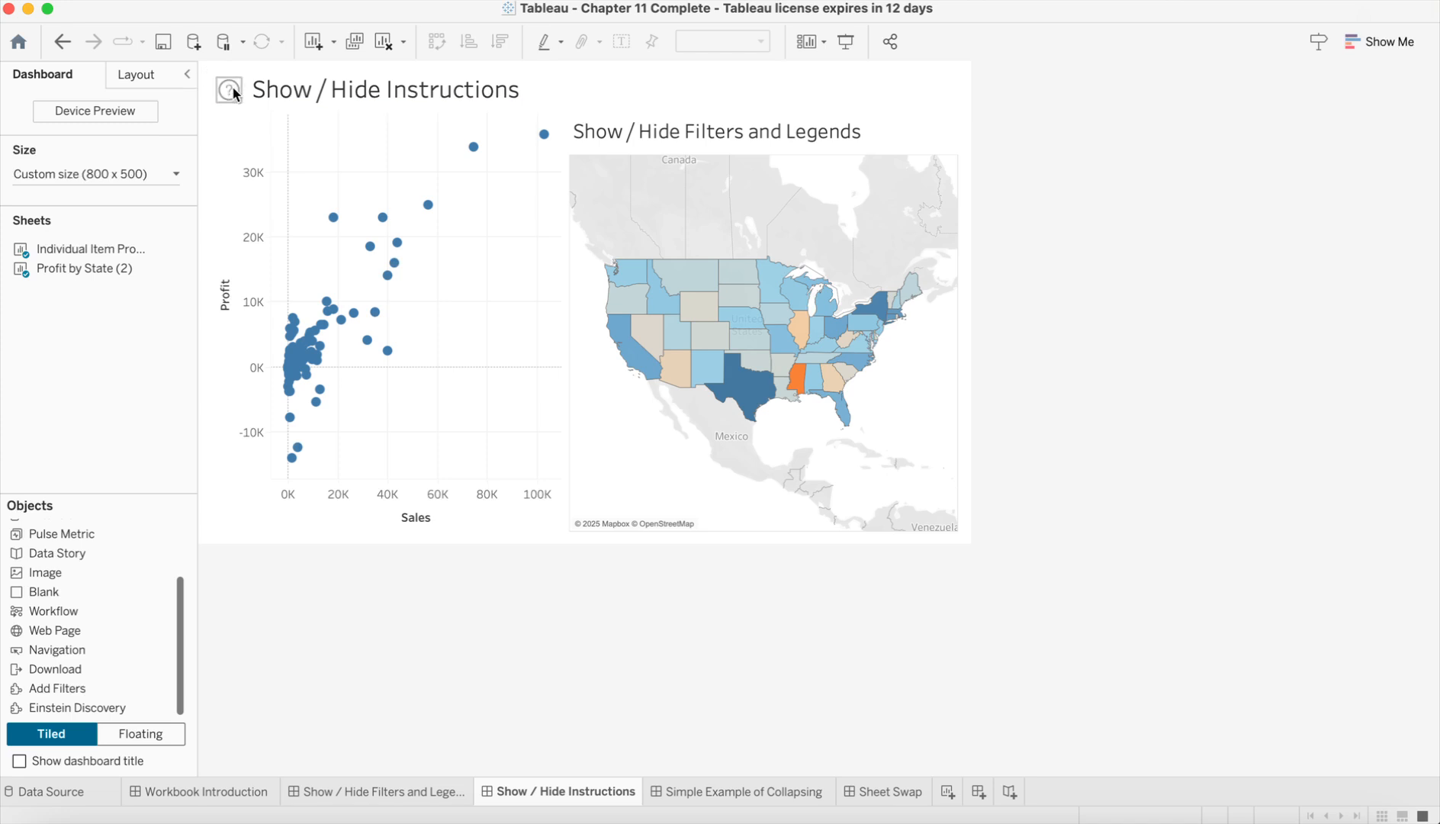
Step: Preview the dashboard in presentation mode, showing and hiding the instructions overlay with its question-mark button
left_click(277, 511)
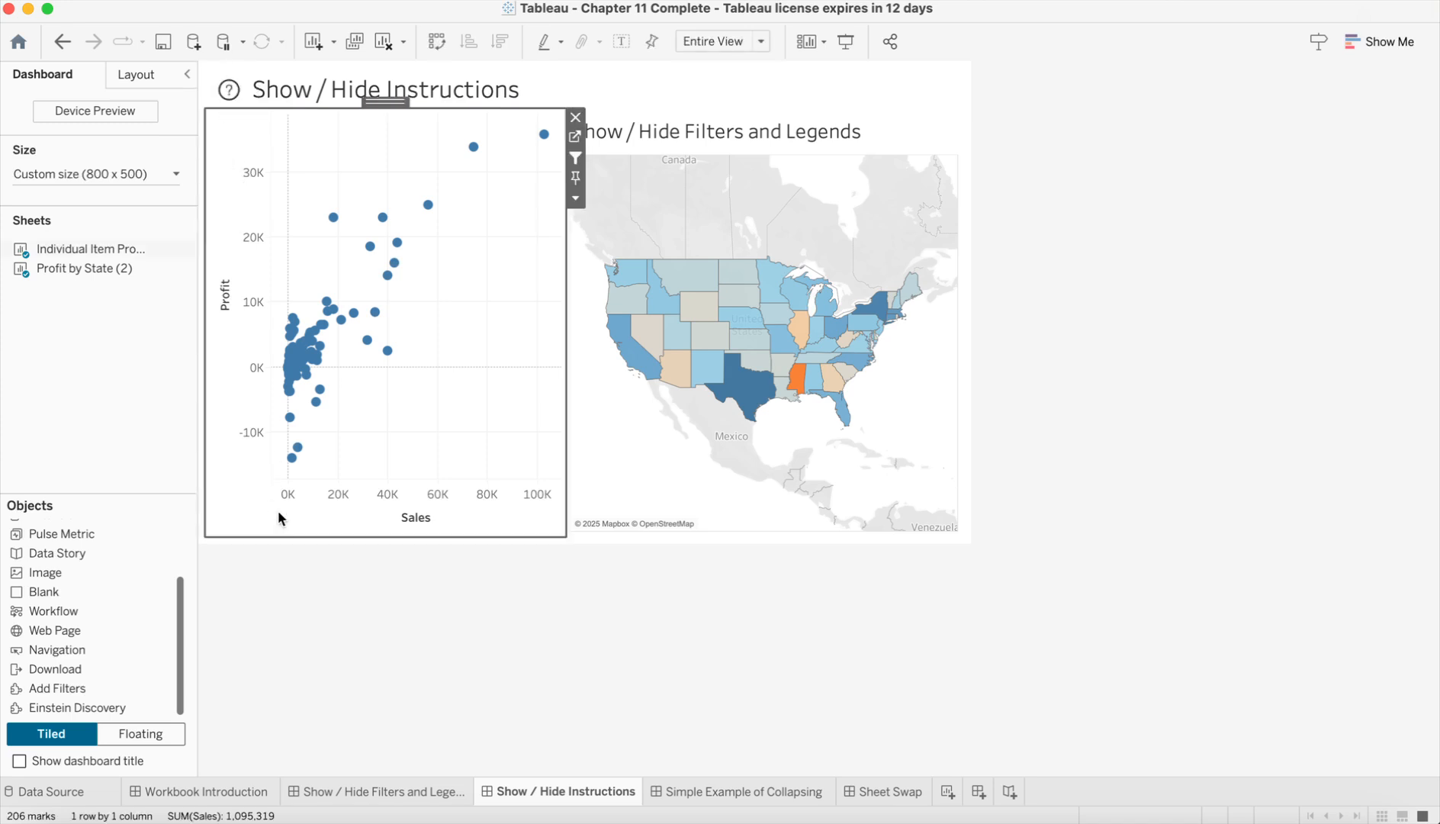
left_click(1078, 124)
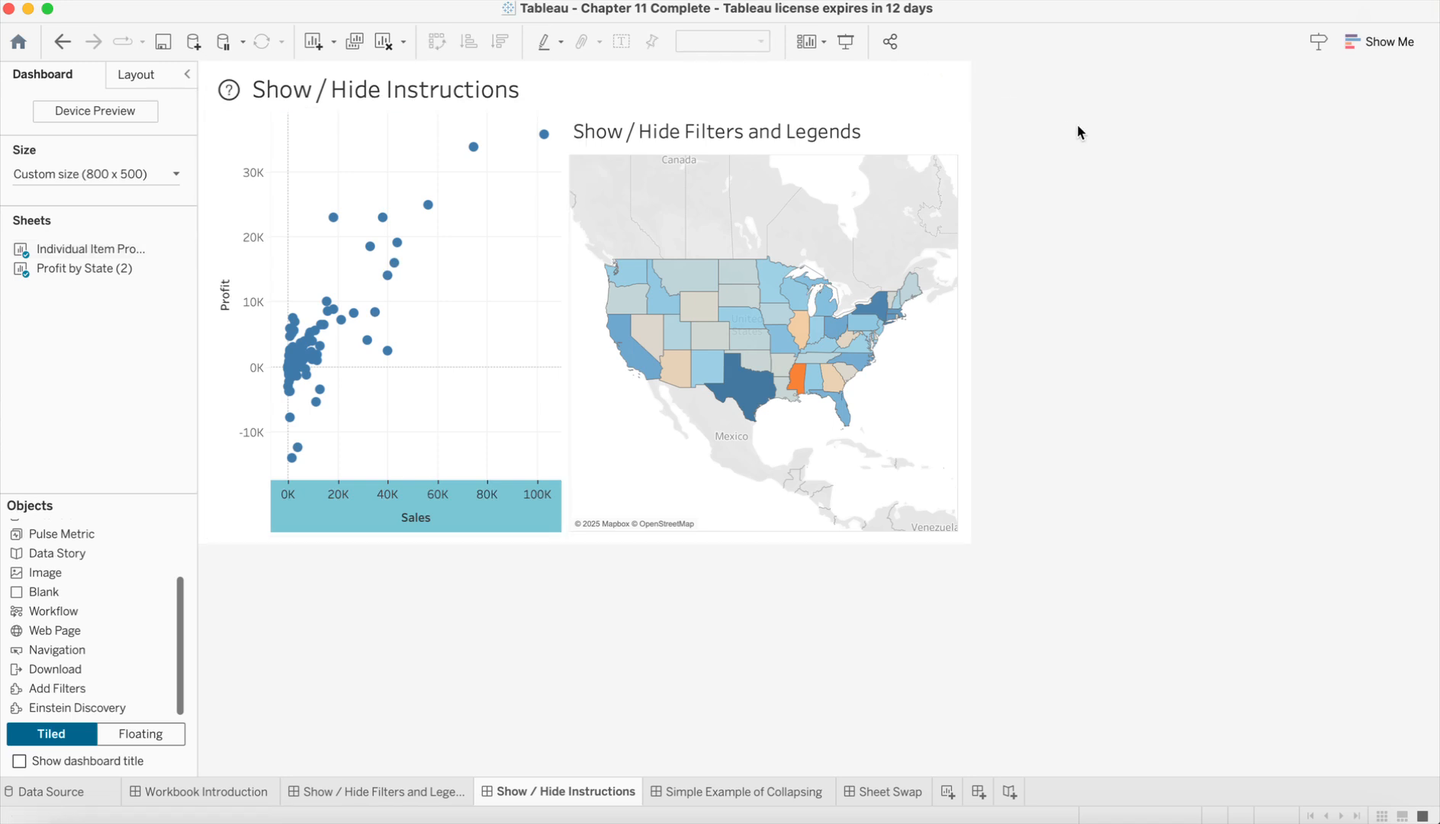
left_click(848, 44)
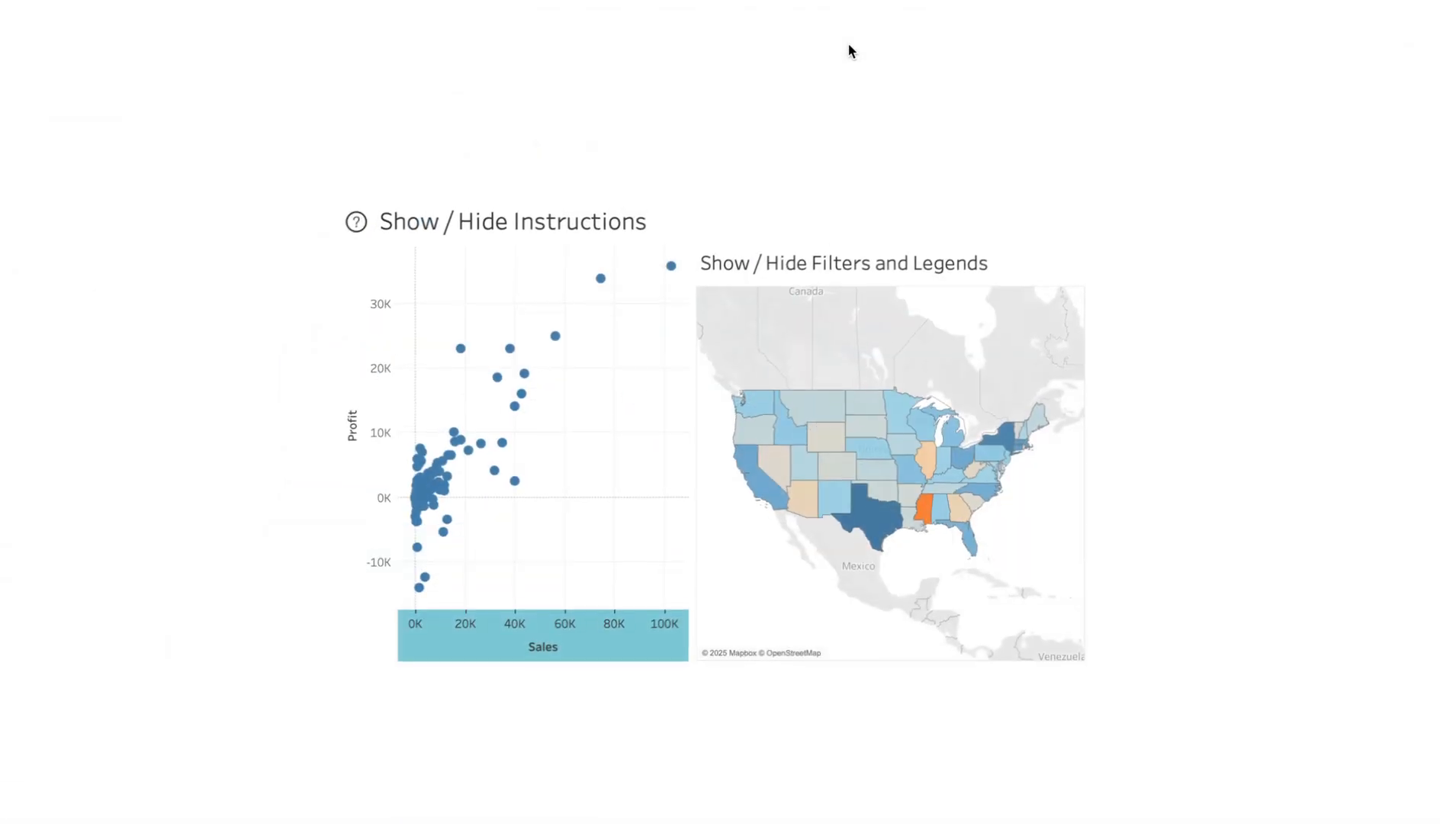
left_click(356, 223)
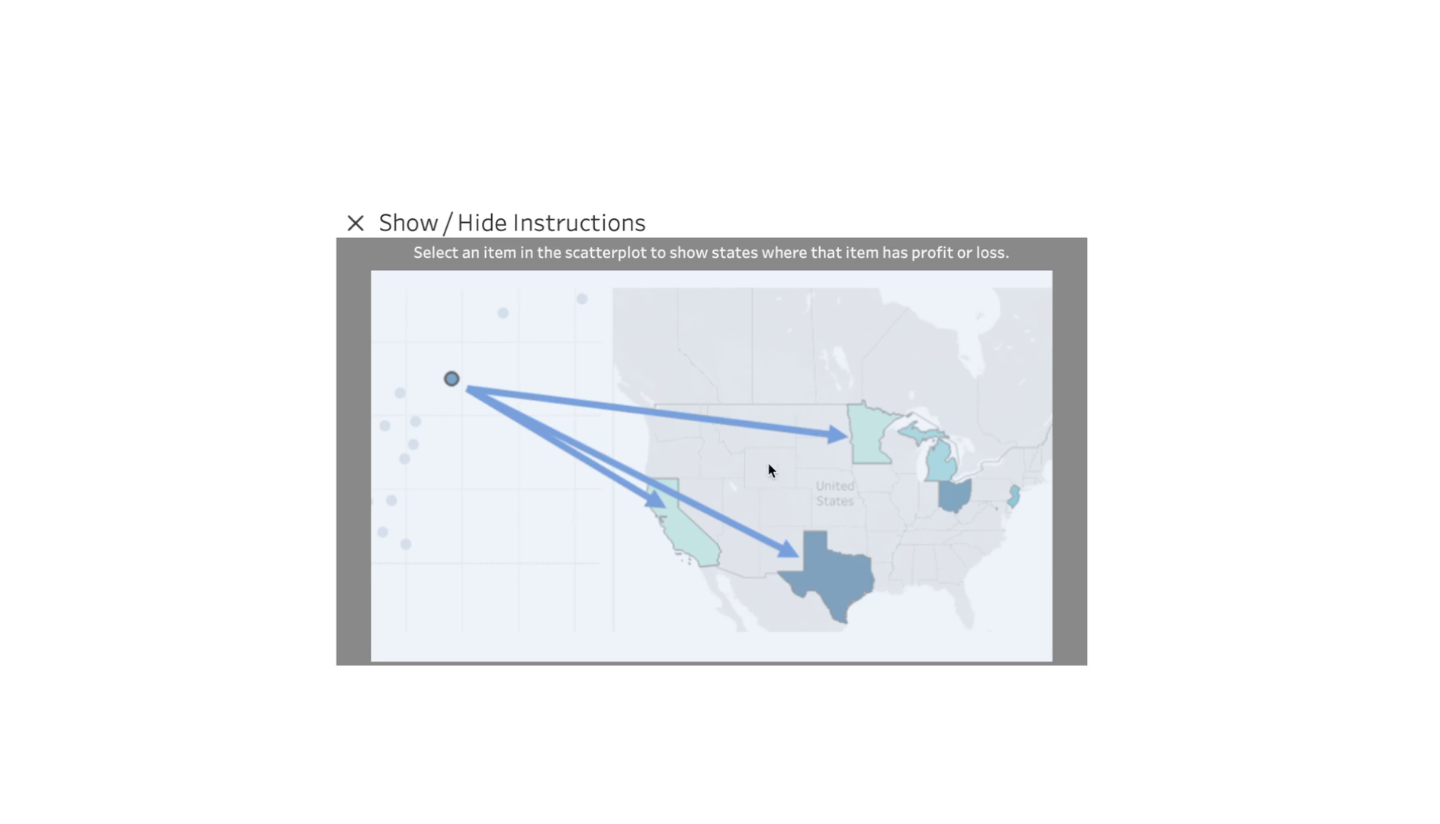
left_click(355, 223)
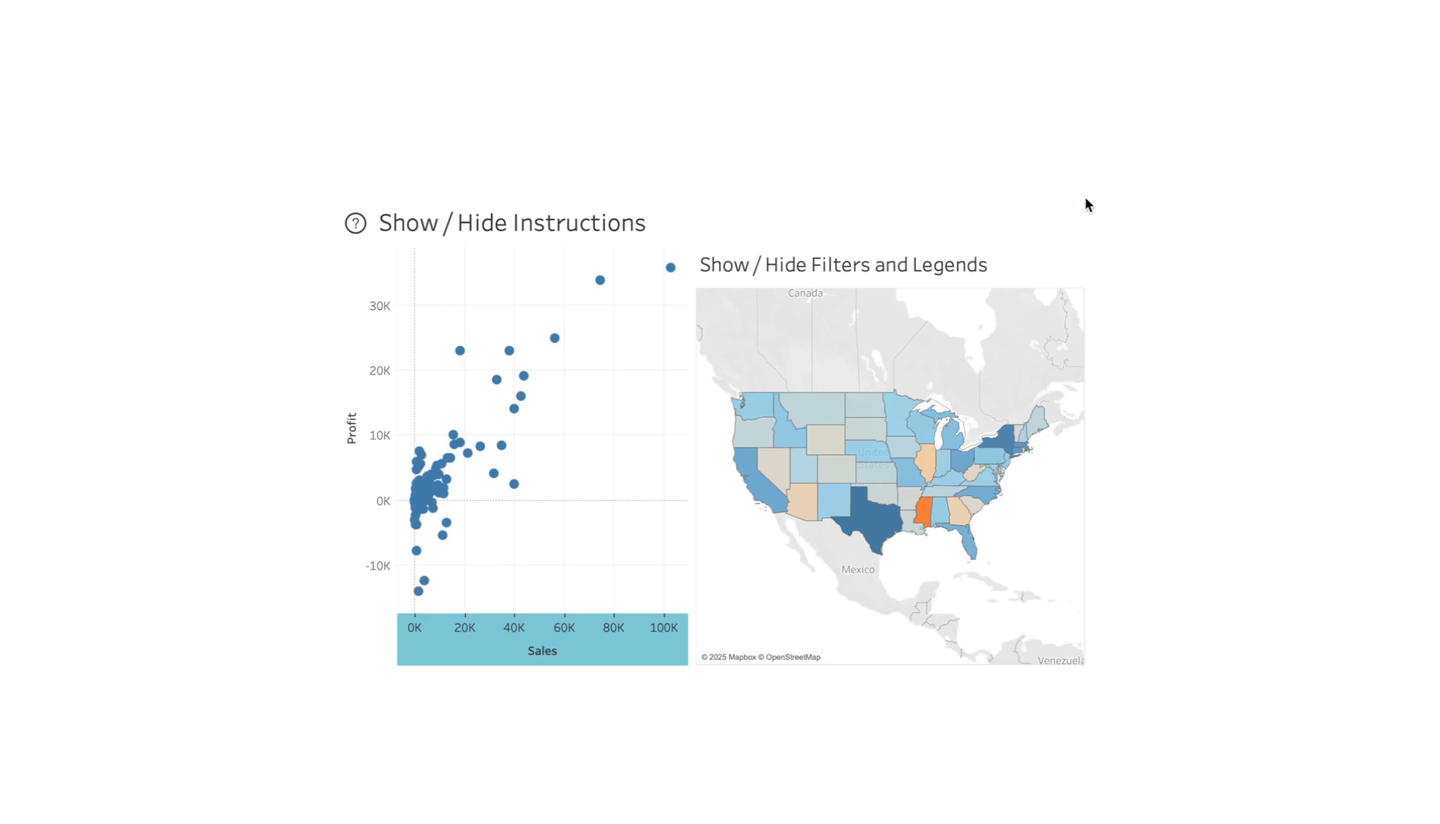
key("Escape")
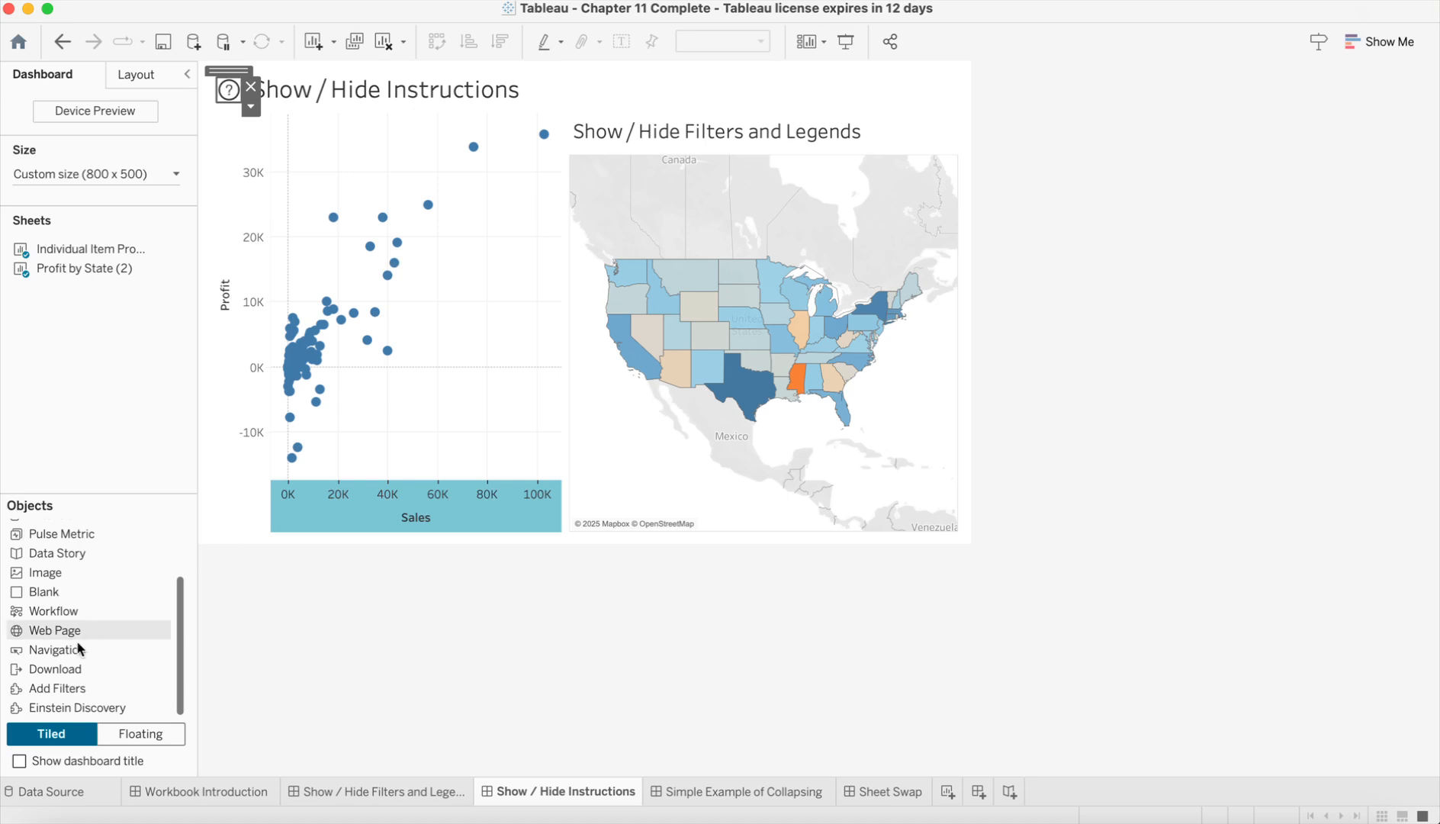
Step: Add a Download object along the dashboard's lower edge and make it floating
left_click(59, 672)
left_click_drag(60, 674, 219, 636)
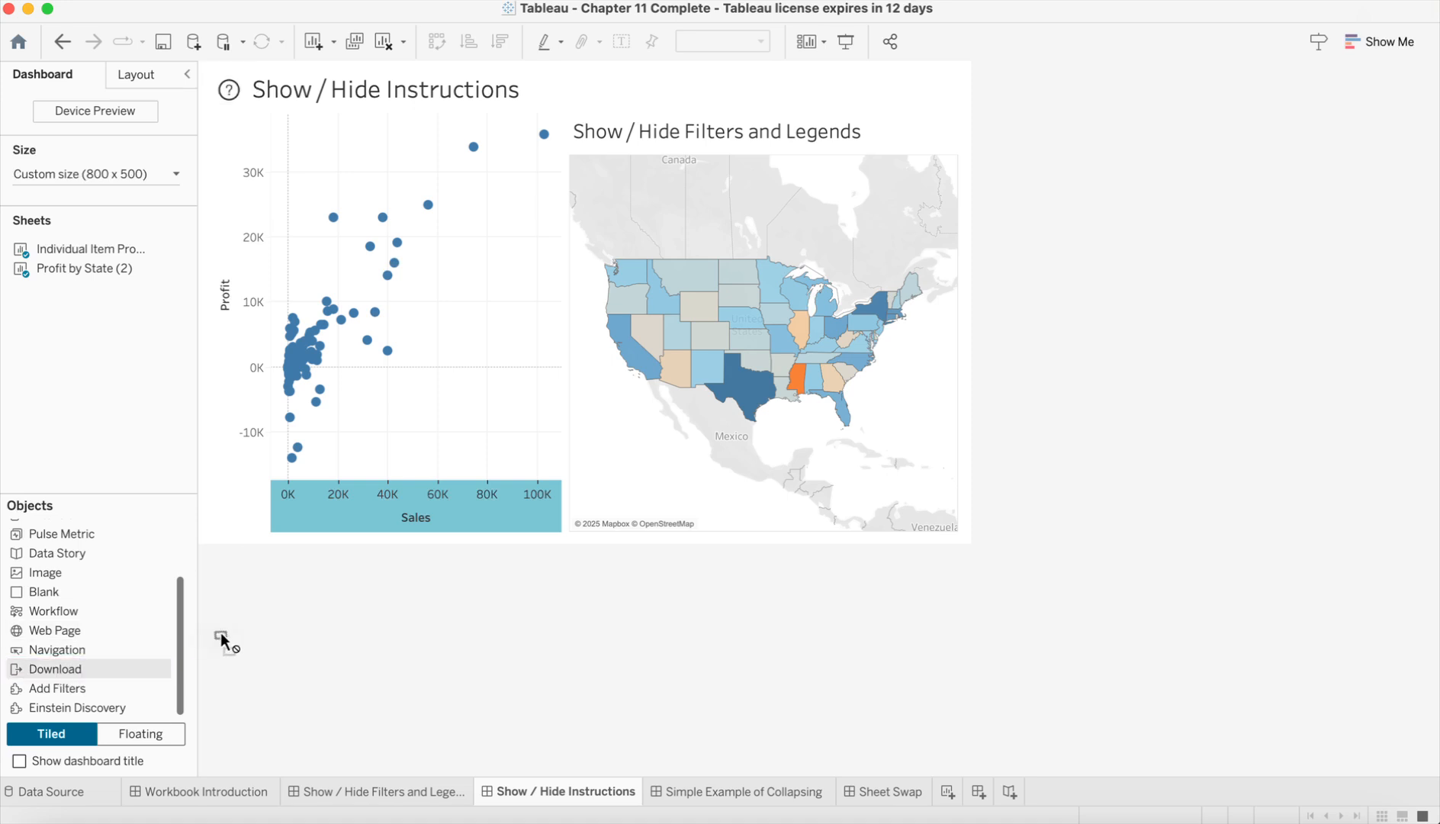
left_click_drag(266, 554, 253, 538)
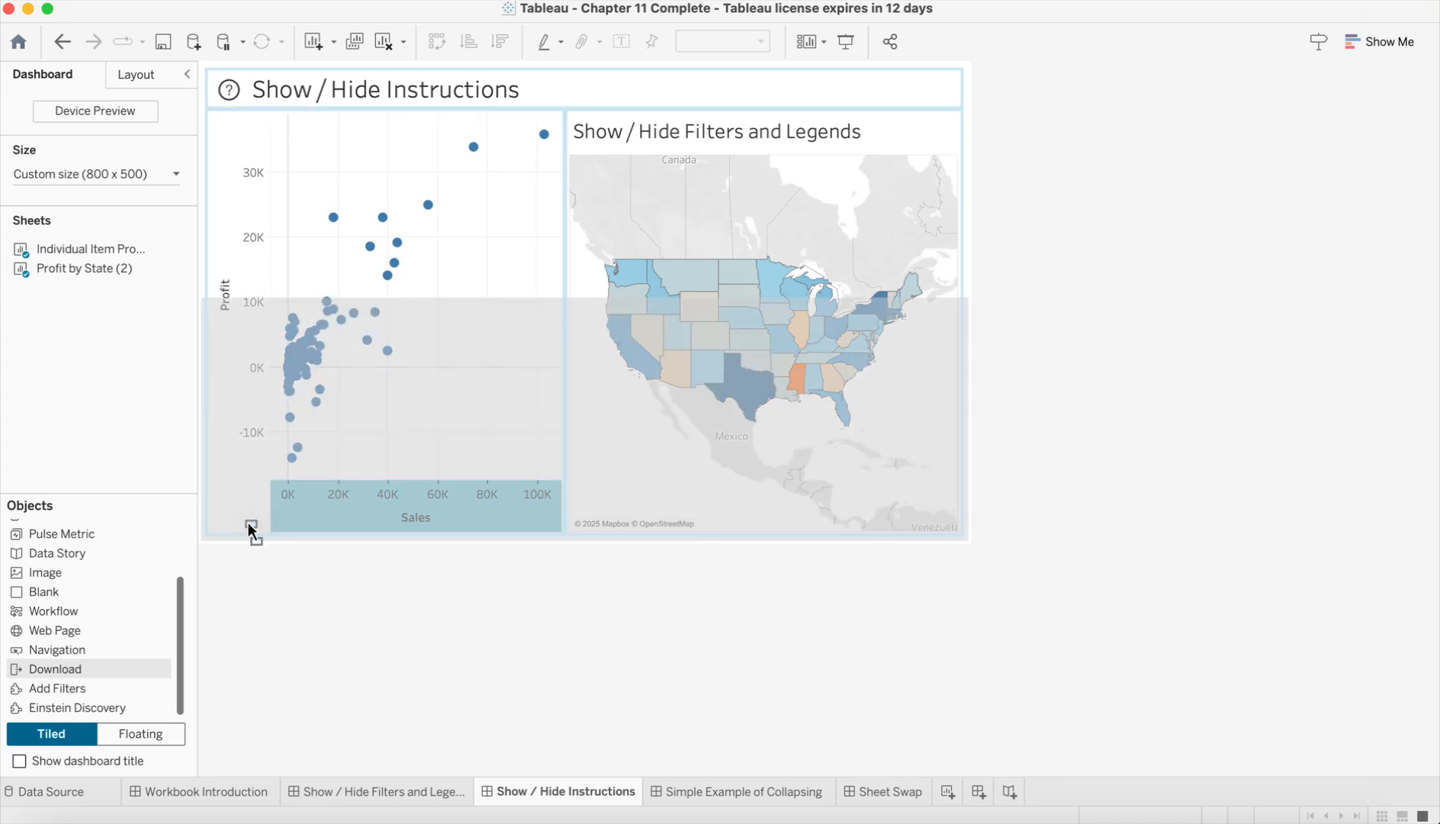
left_click_drag(249, 525, 248, 524)
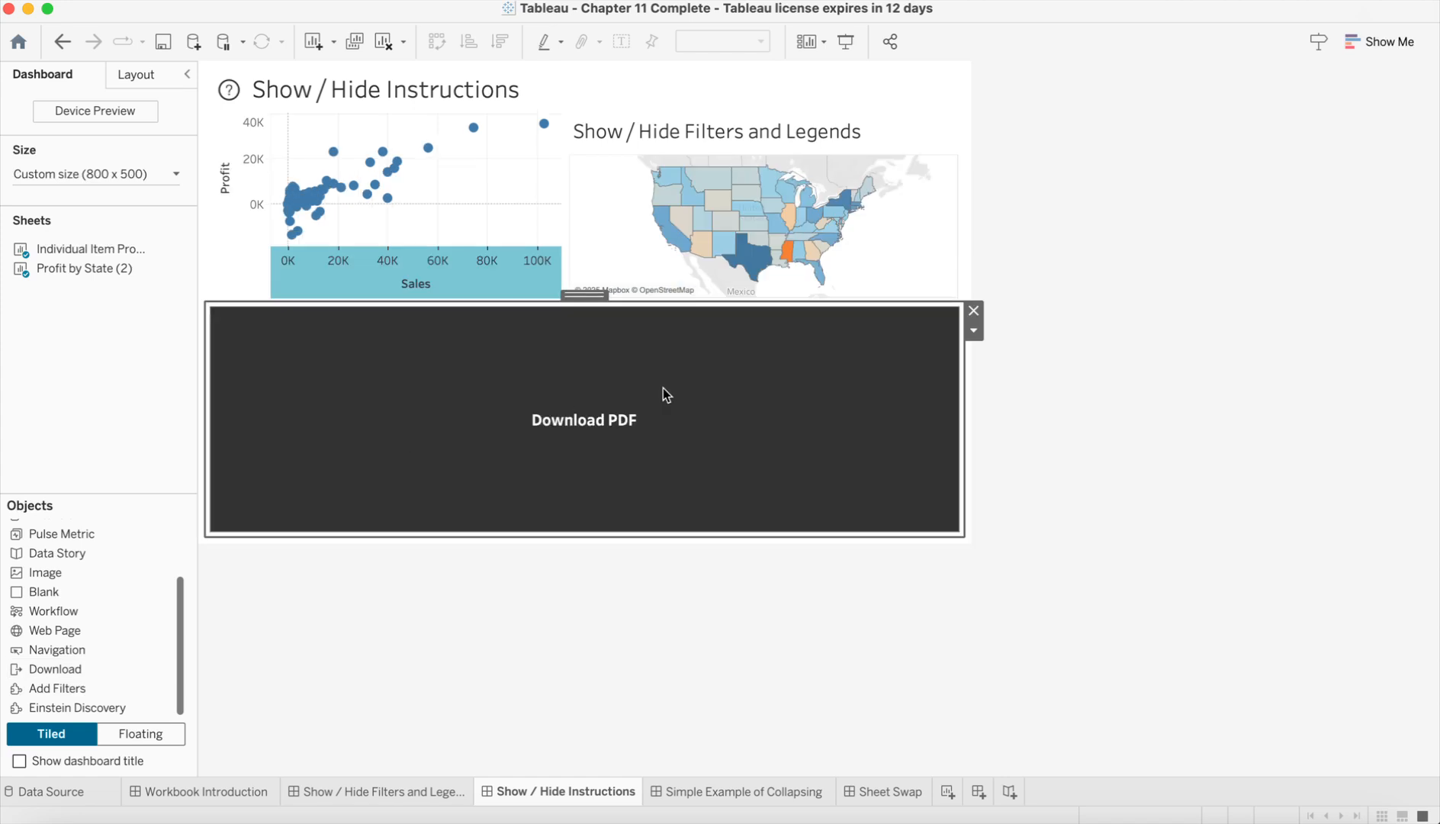
left_click(975, 331)
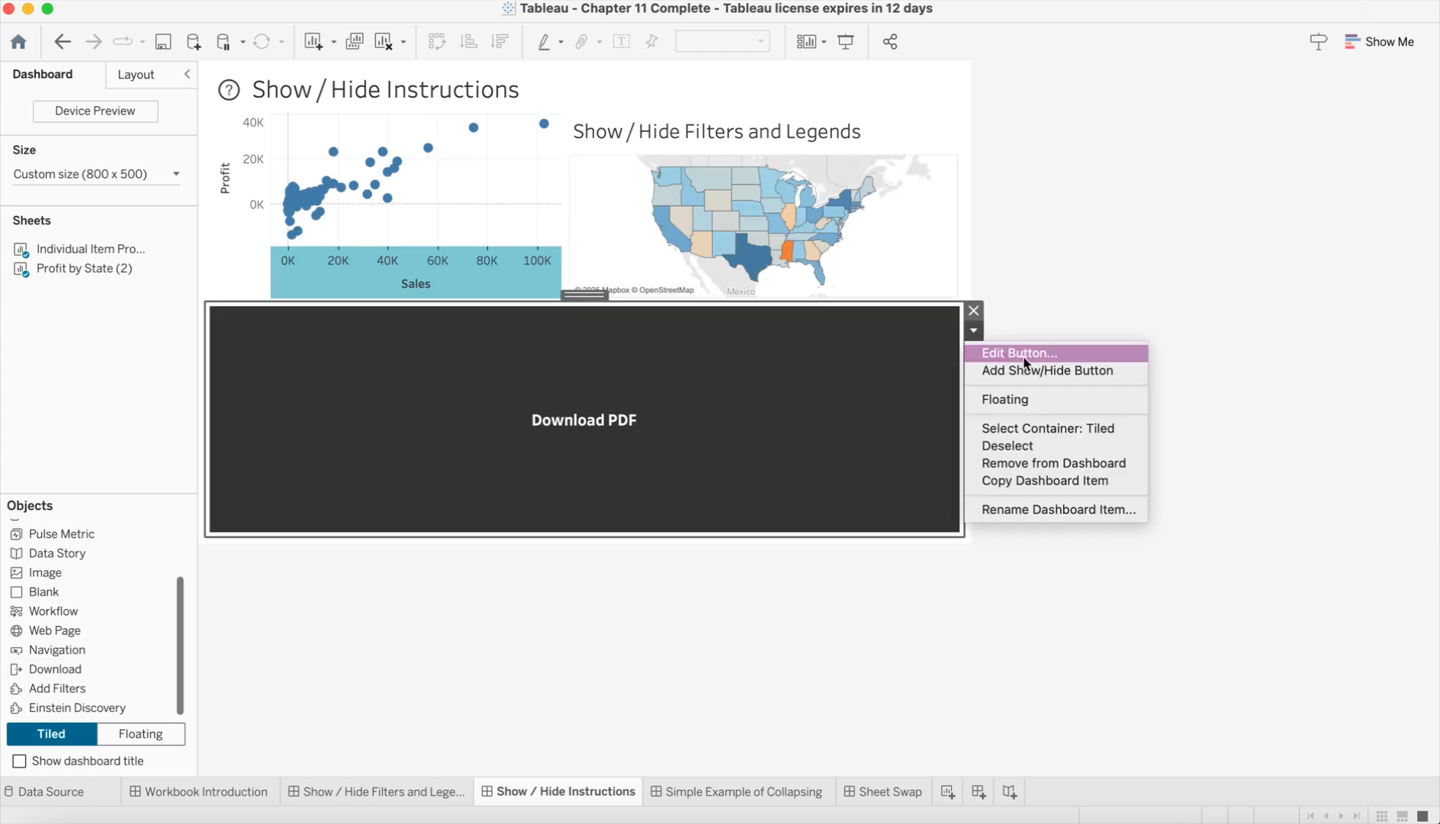
left_click(1020, 404)
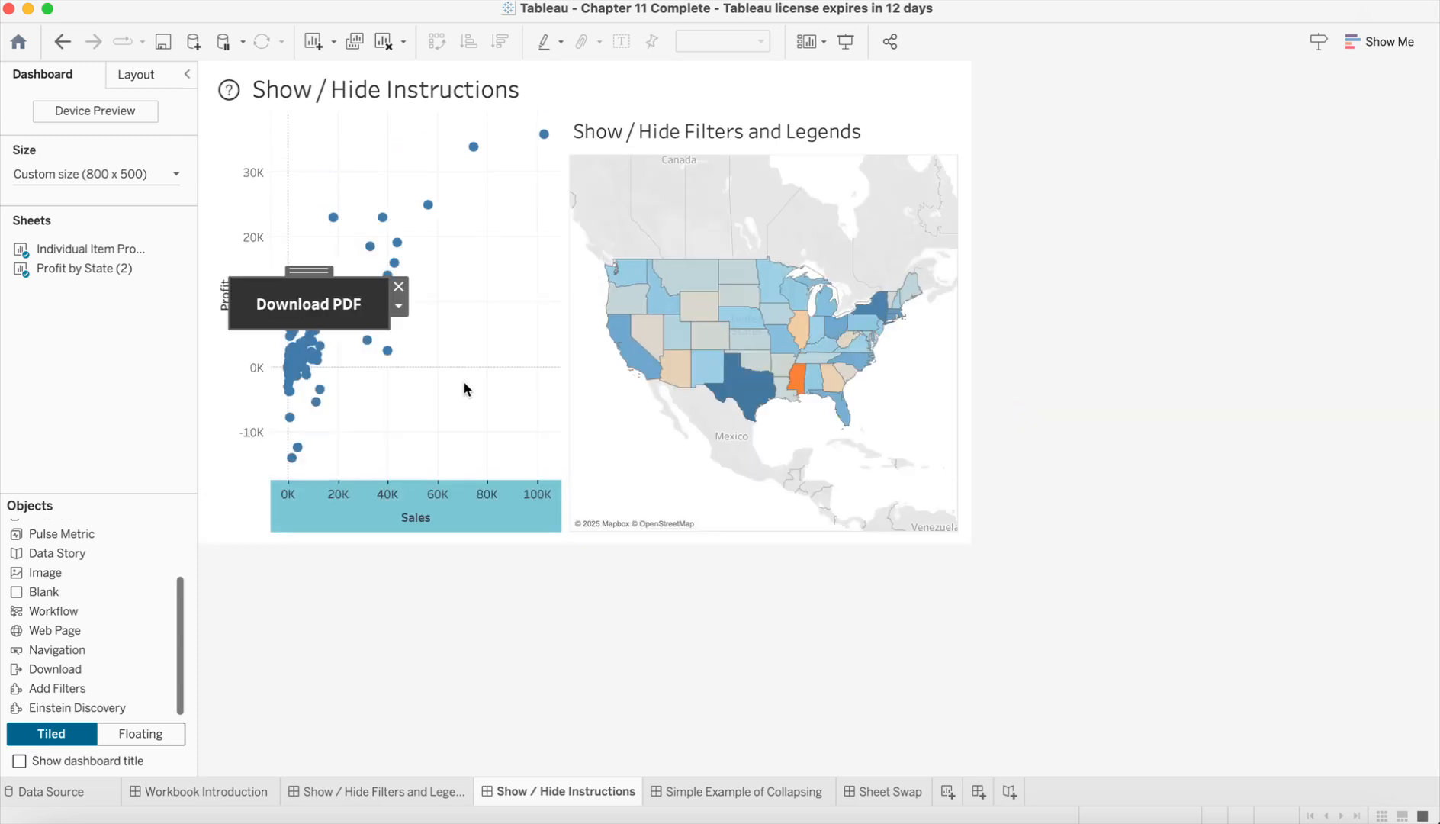
Step: Check the export formats for the Download PDF button and apply a smaller font size to its text
left_click(398, 305)
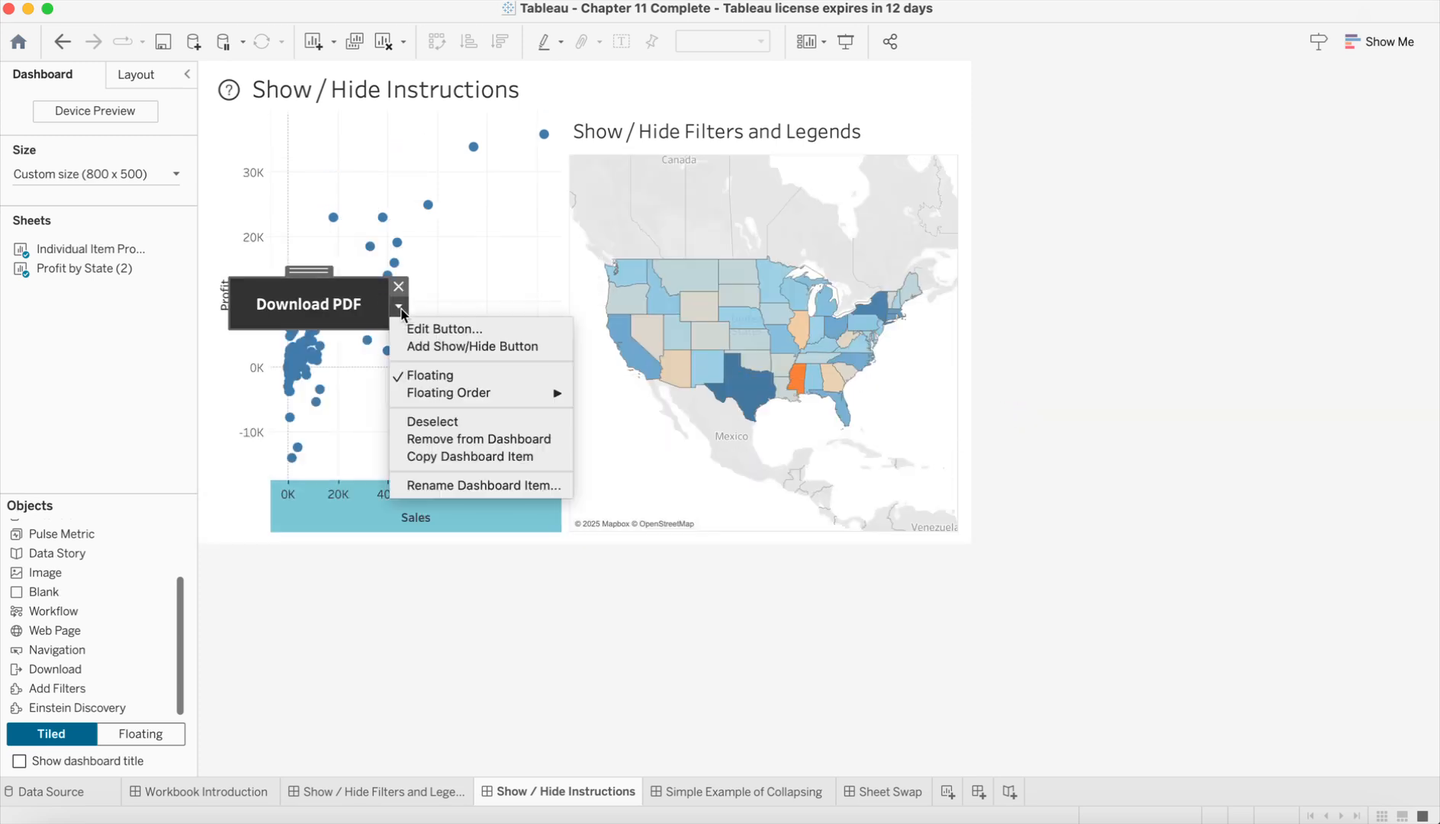
left_click(446, 328)
left_click(602, 300)
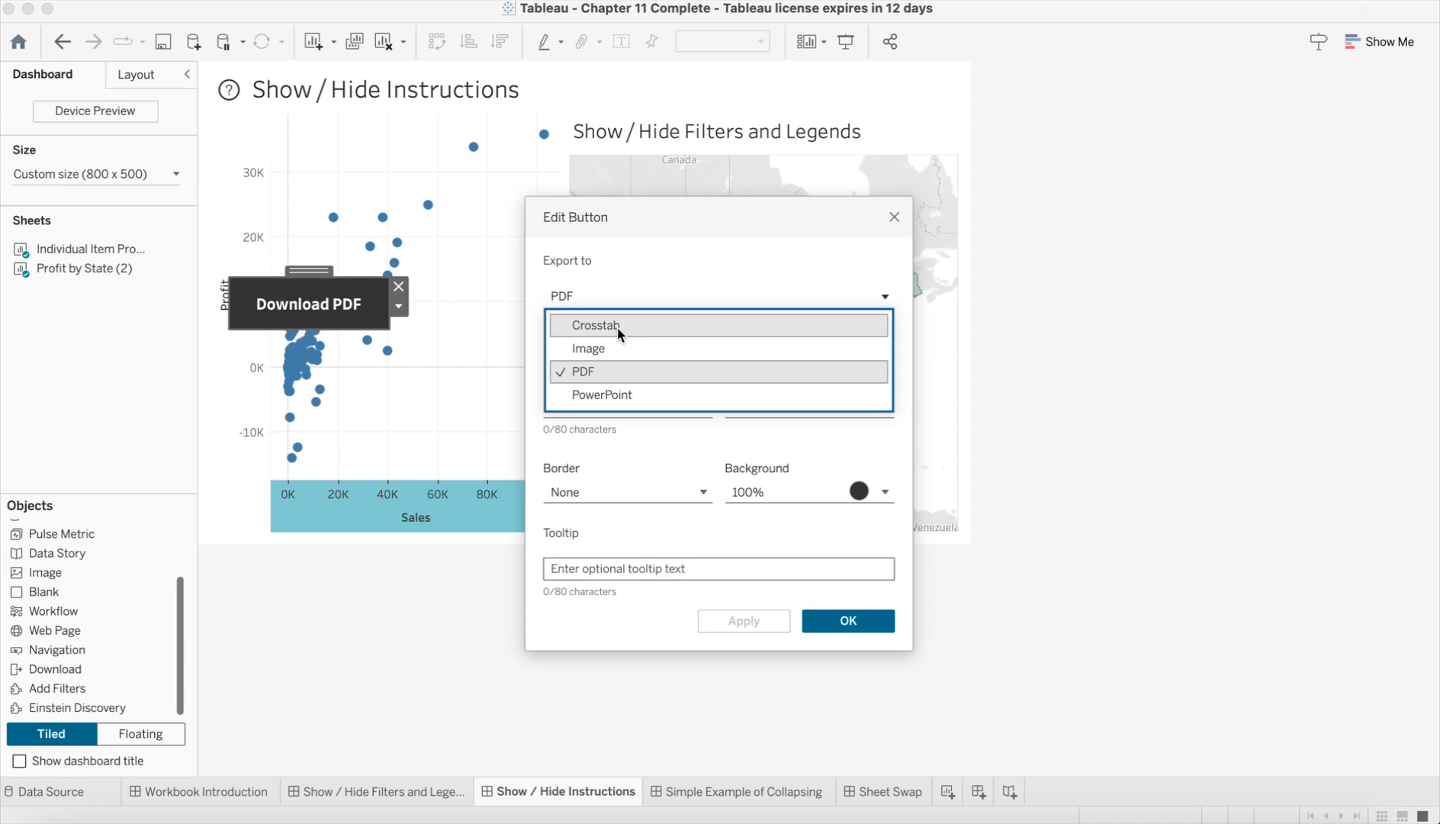
left_click(654, 436)
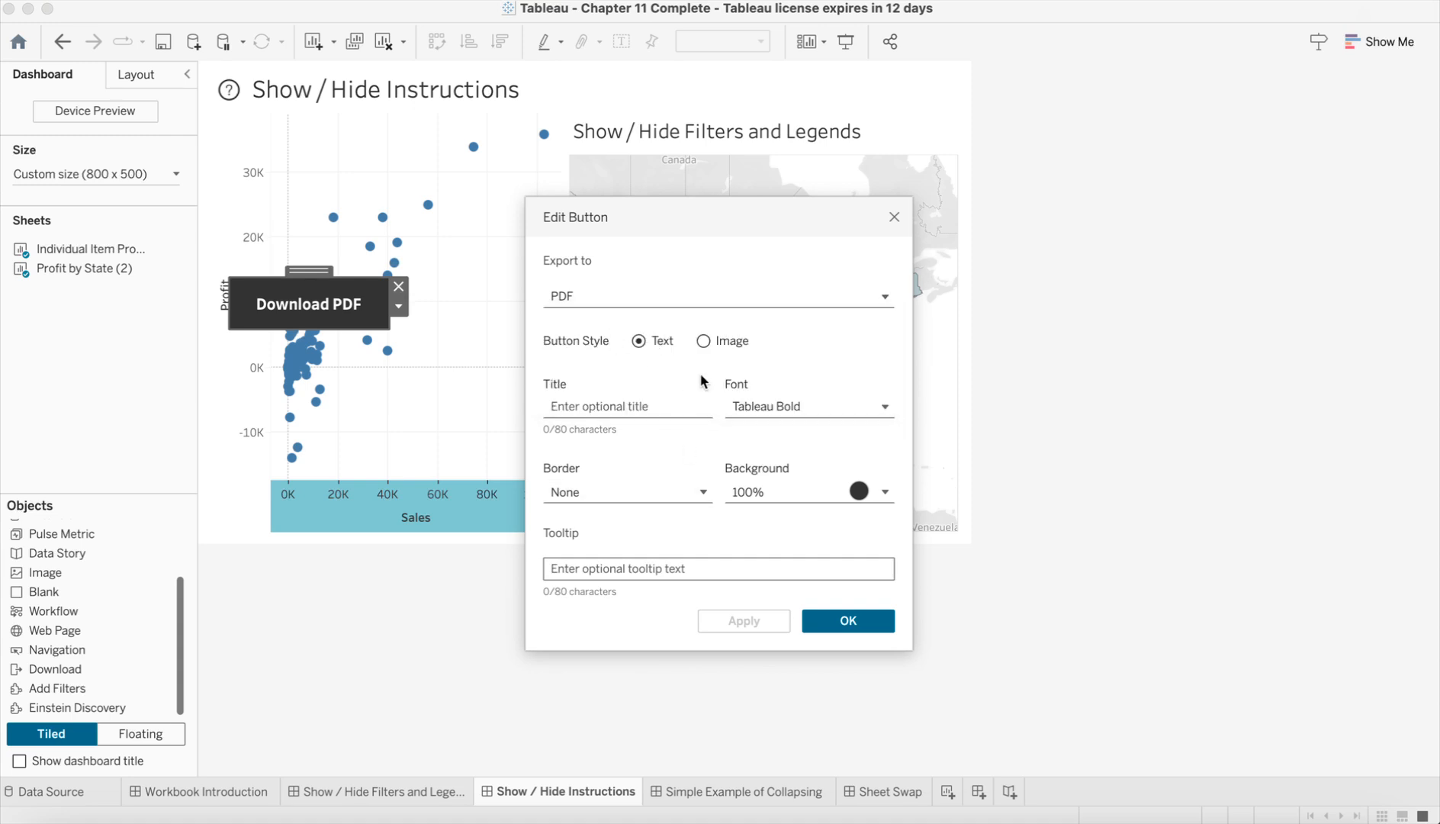
left_click(775, 407)
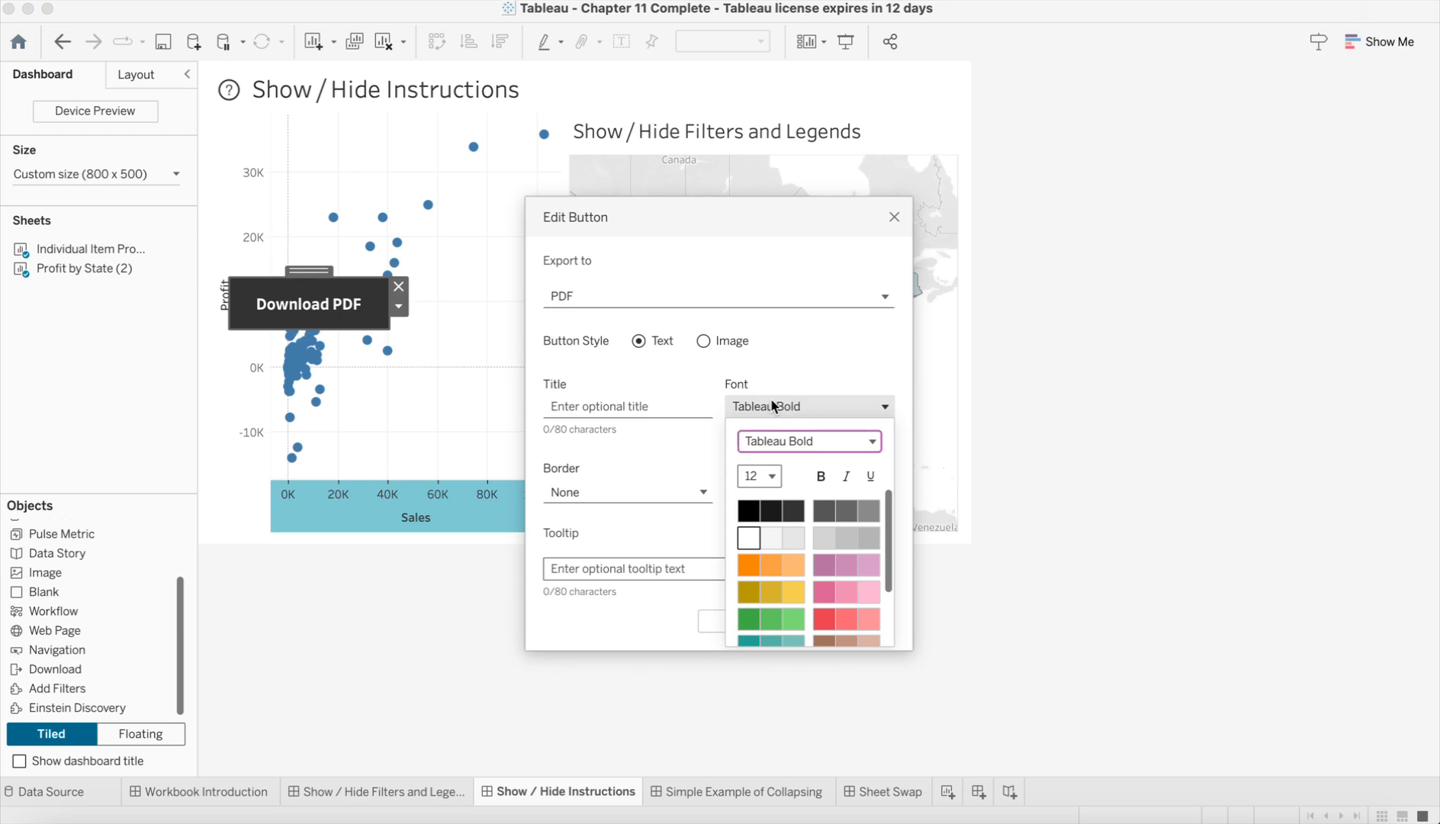
left_click(767, 476)
left_click(775, 289)
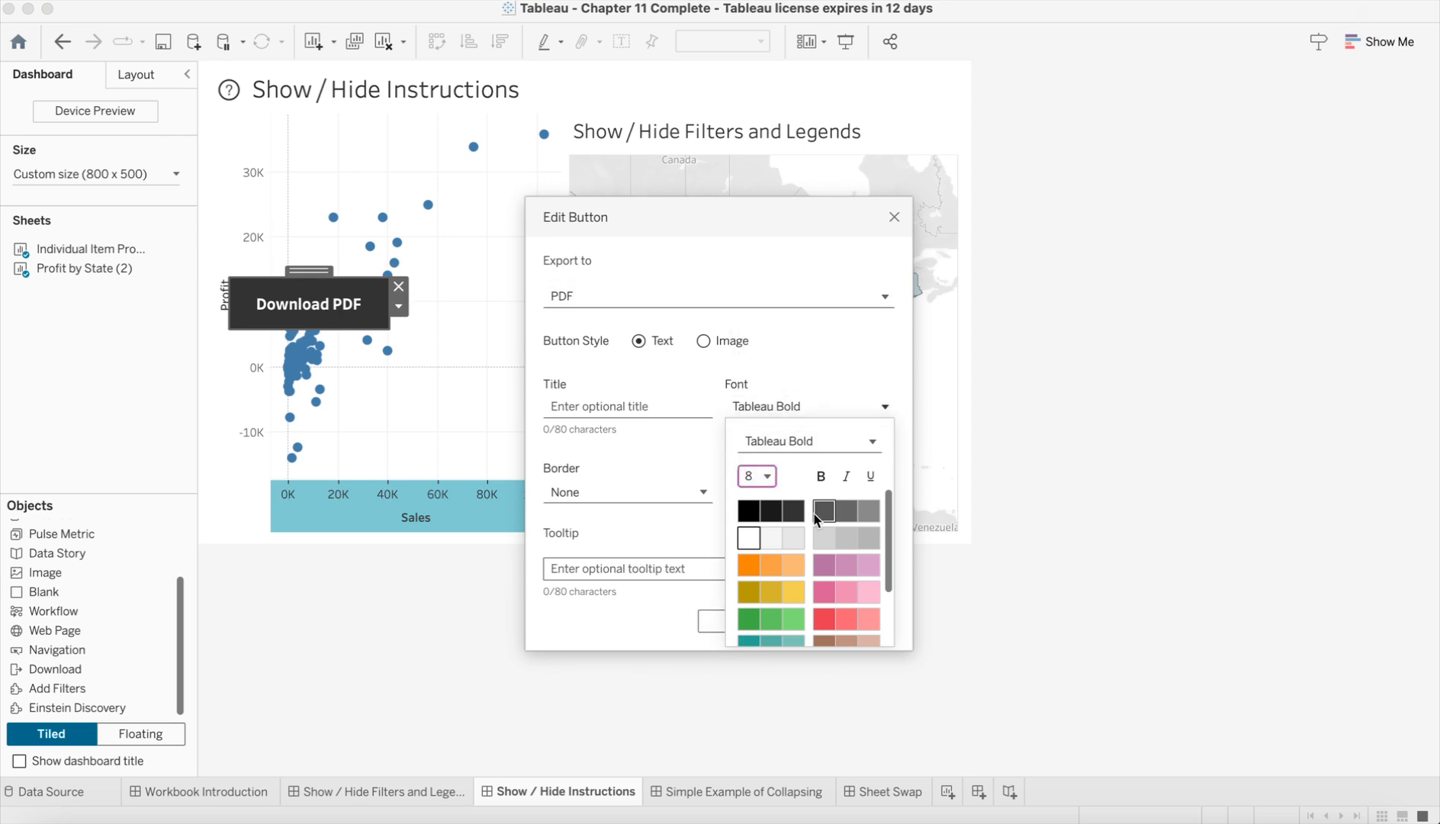
left_click(717, 482)
left_click(735, 624)
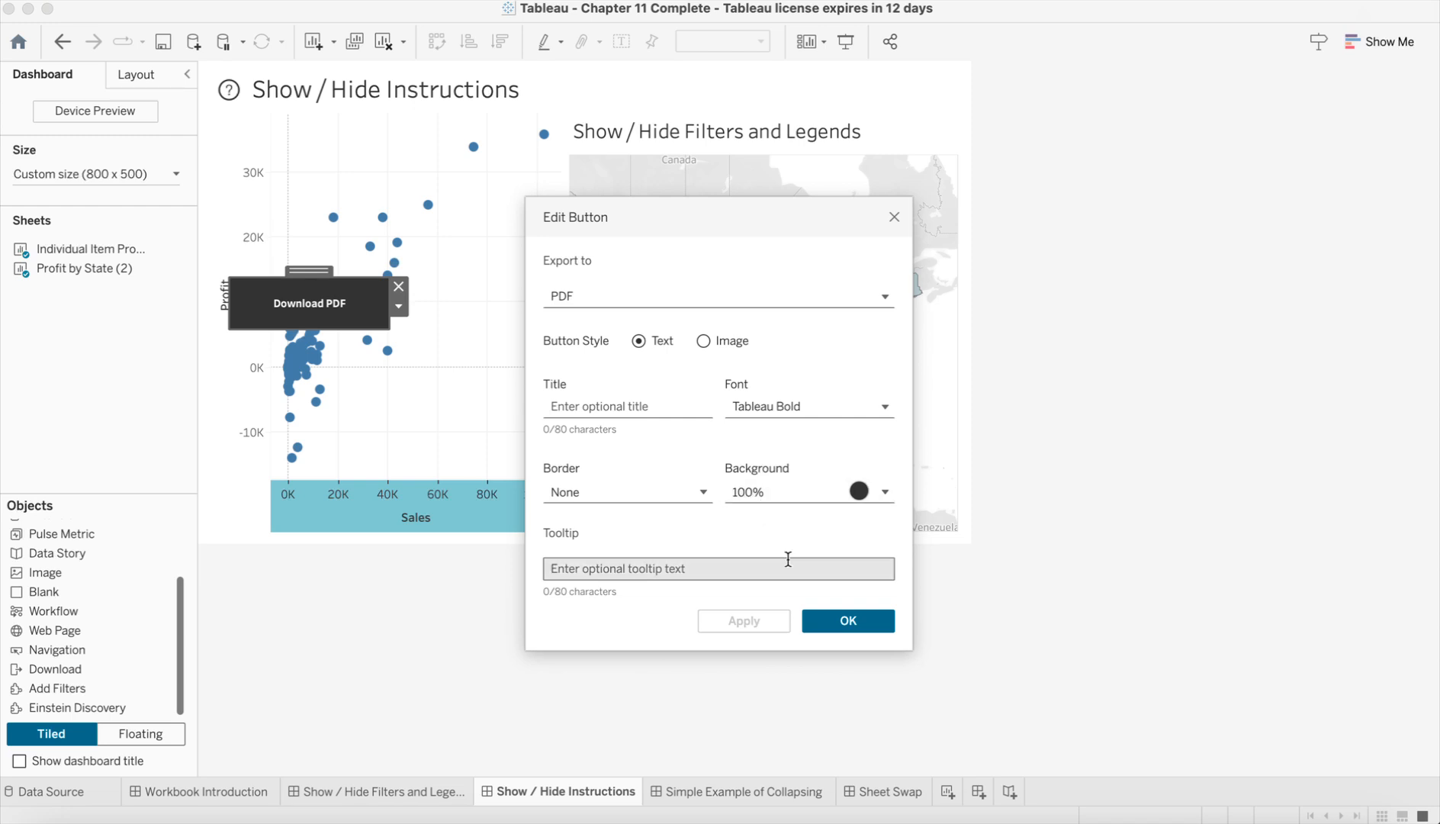
Step: Set the download button's tooltip to "Click here to download PDF."
left_click(732, 569)
type("Click ")
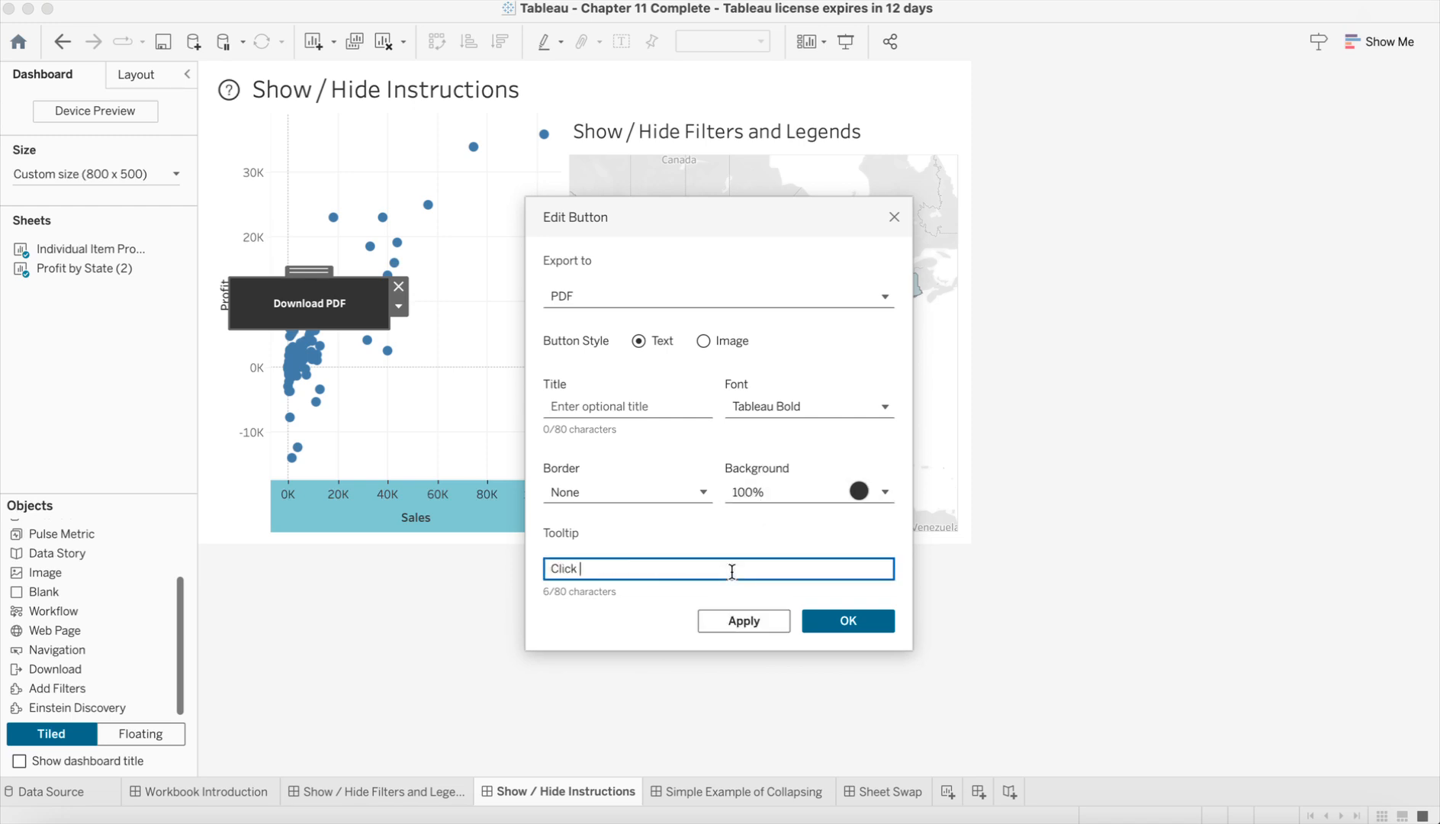
type("here to download PDF.")
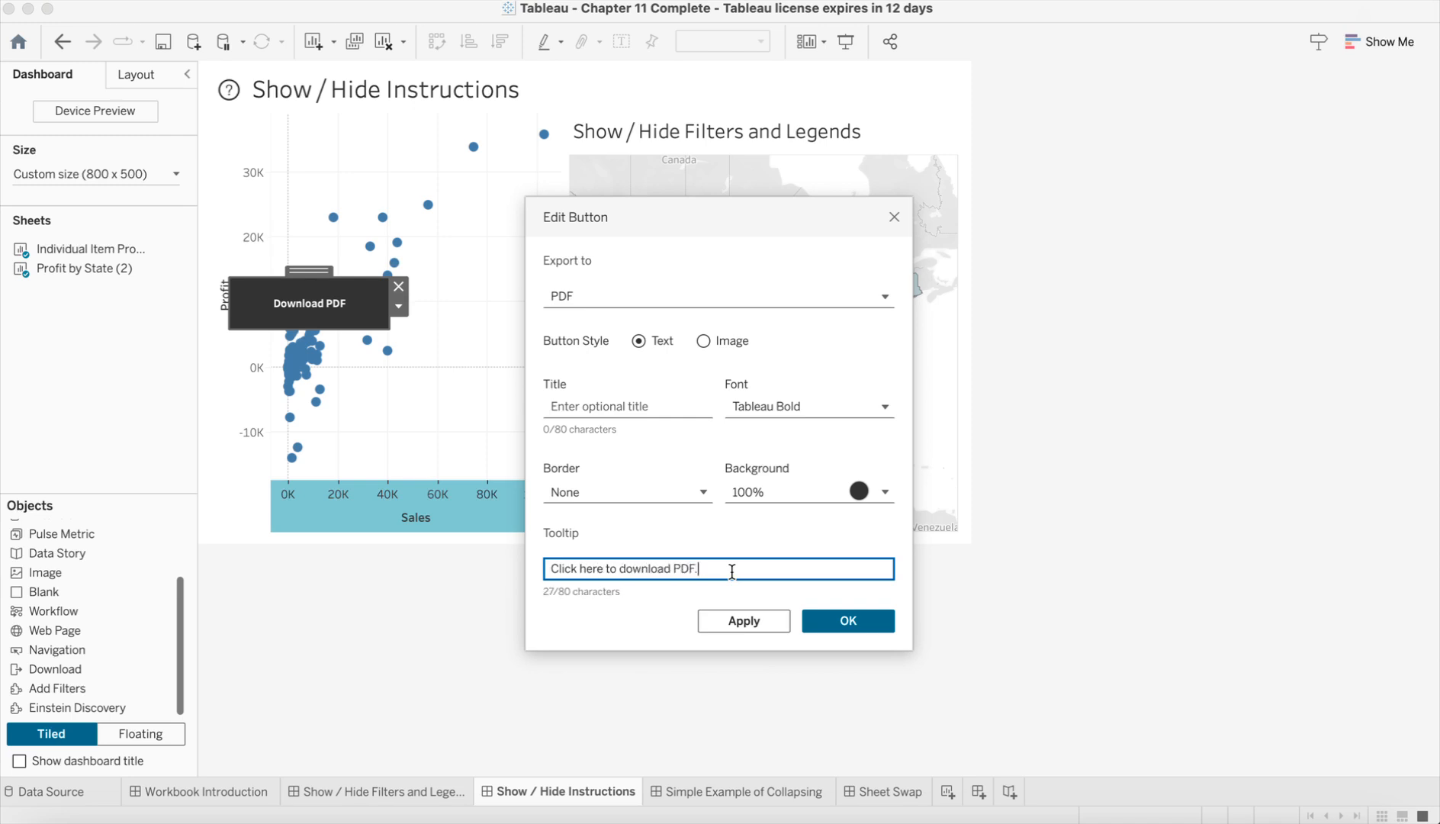
key("Return")
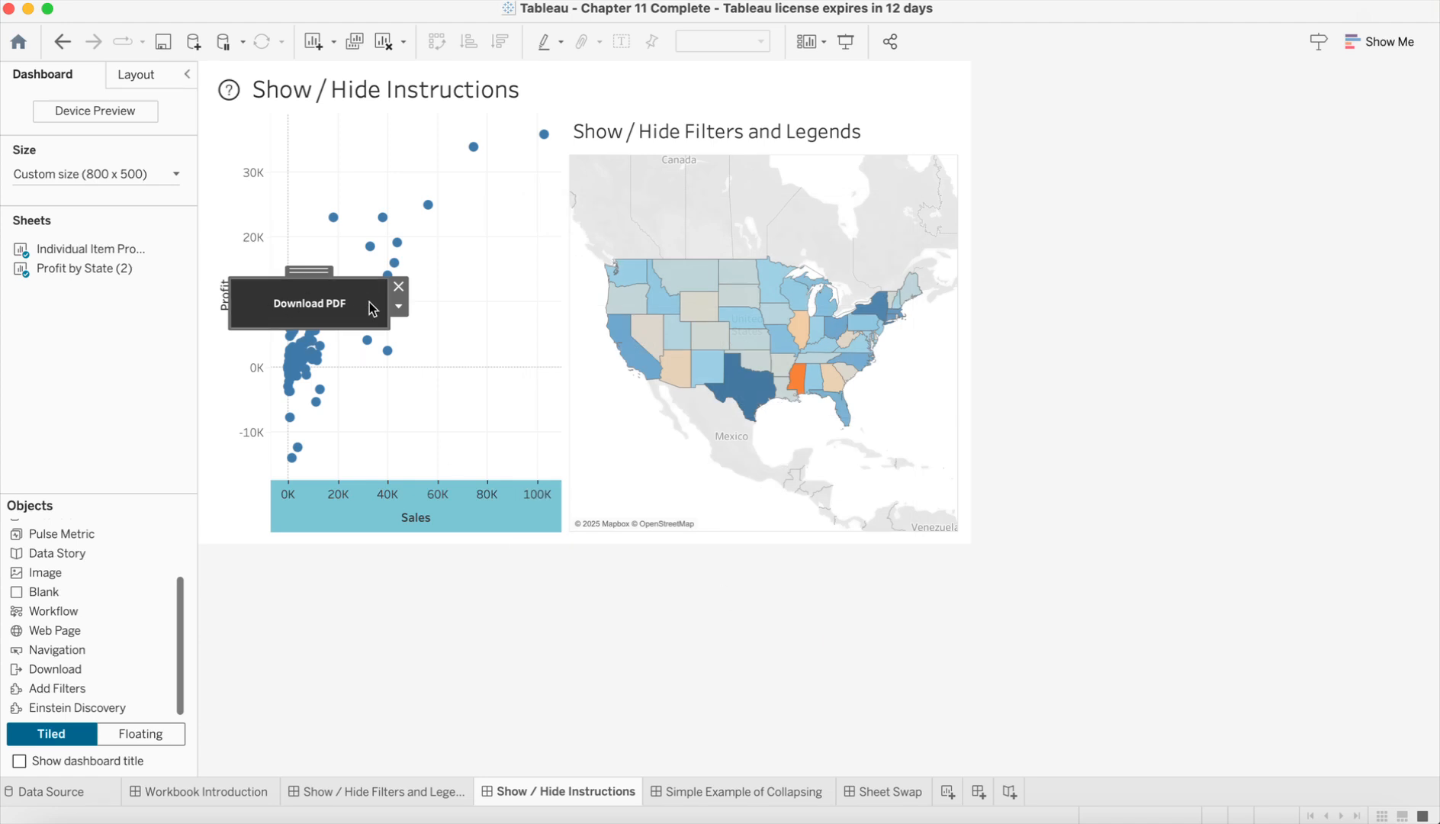
Step: Shrink the Download PDF button and place it in the dashboard's upper-right corner above the map
left_click_drag(385, 323, 918, 66)
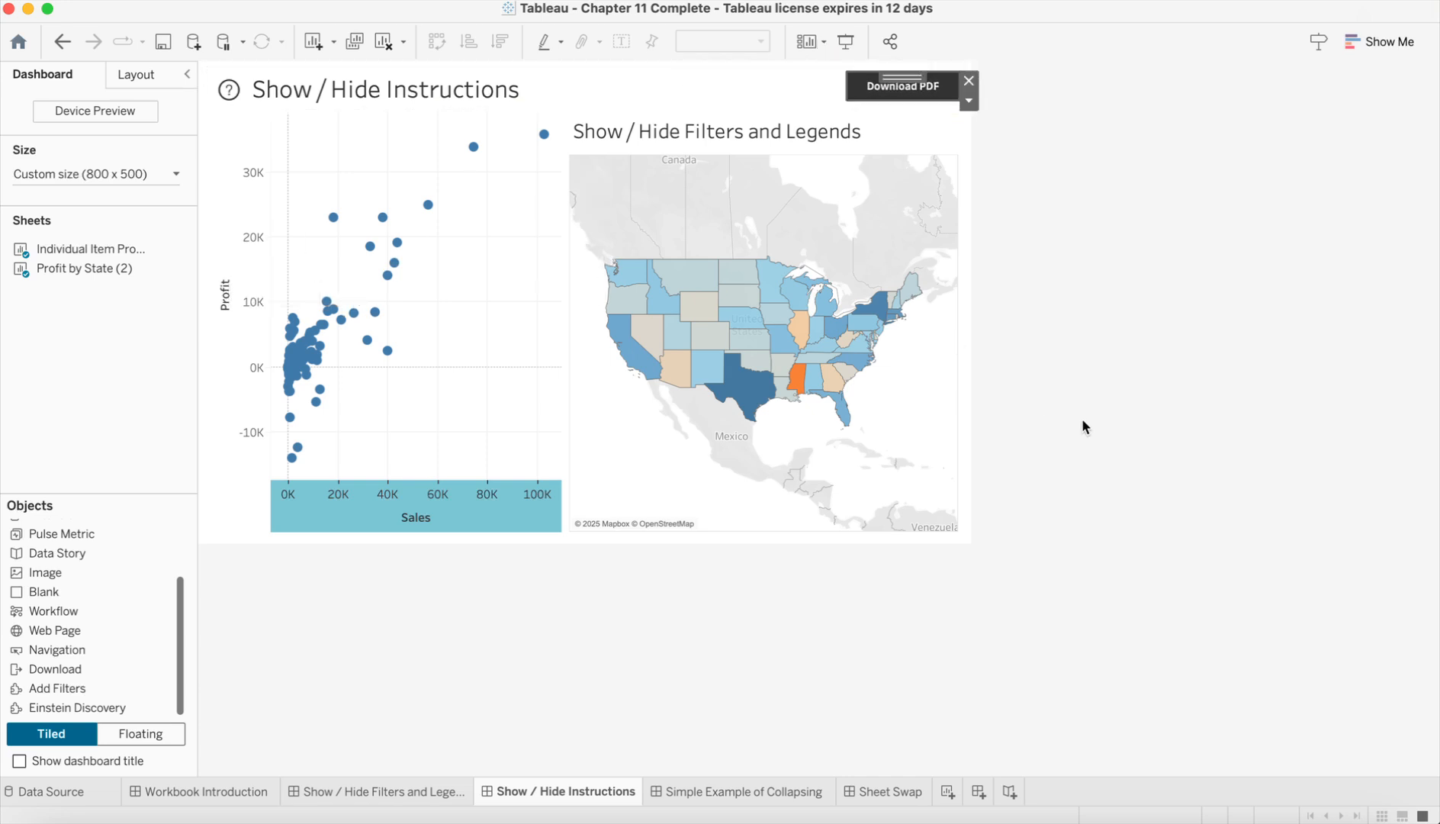
left_click(929, 90)
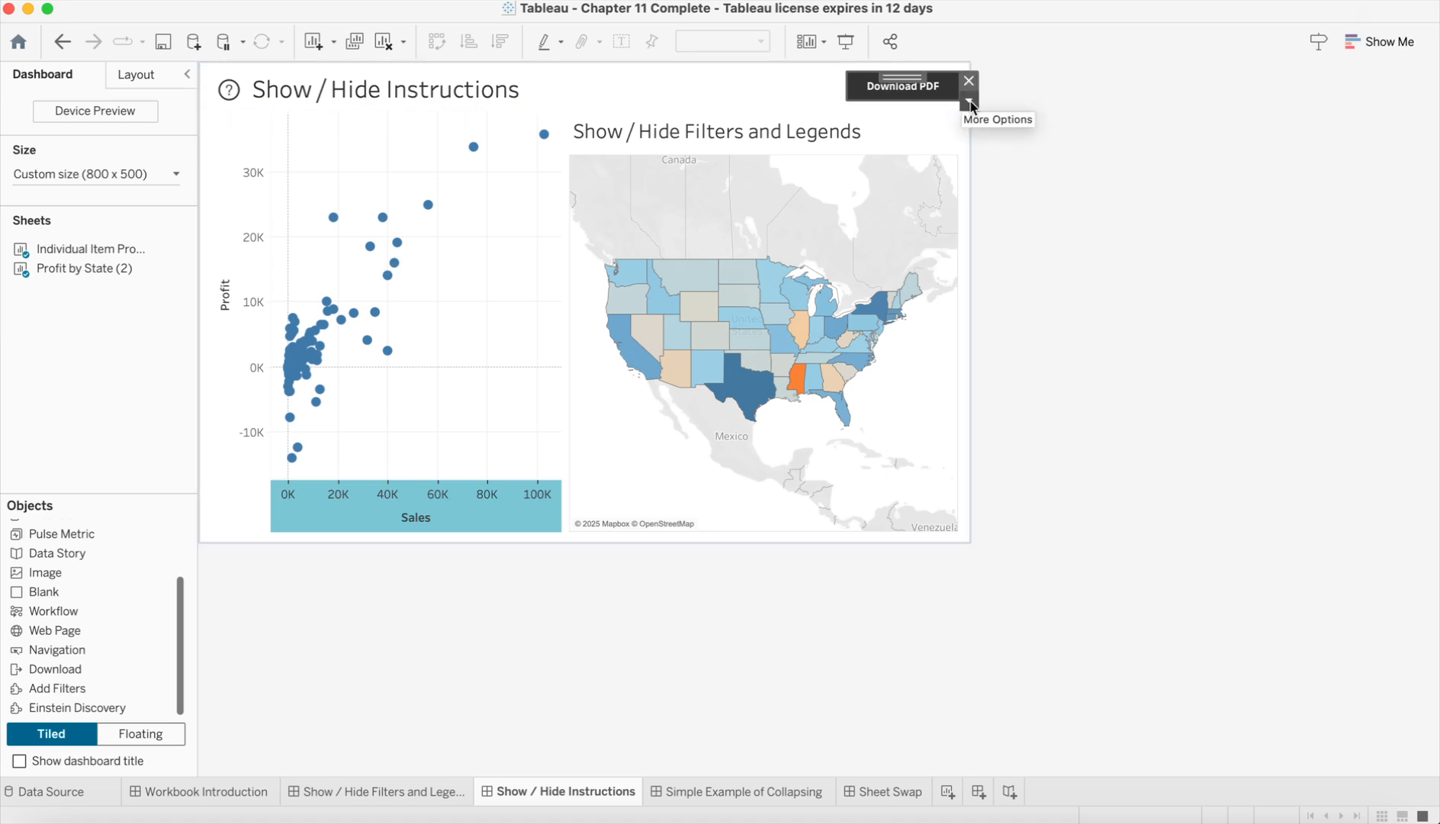
left_click(969, 100)
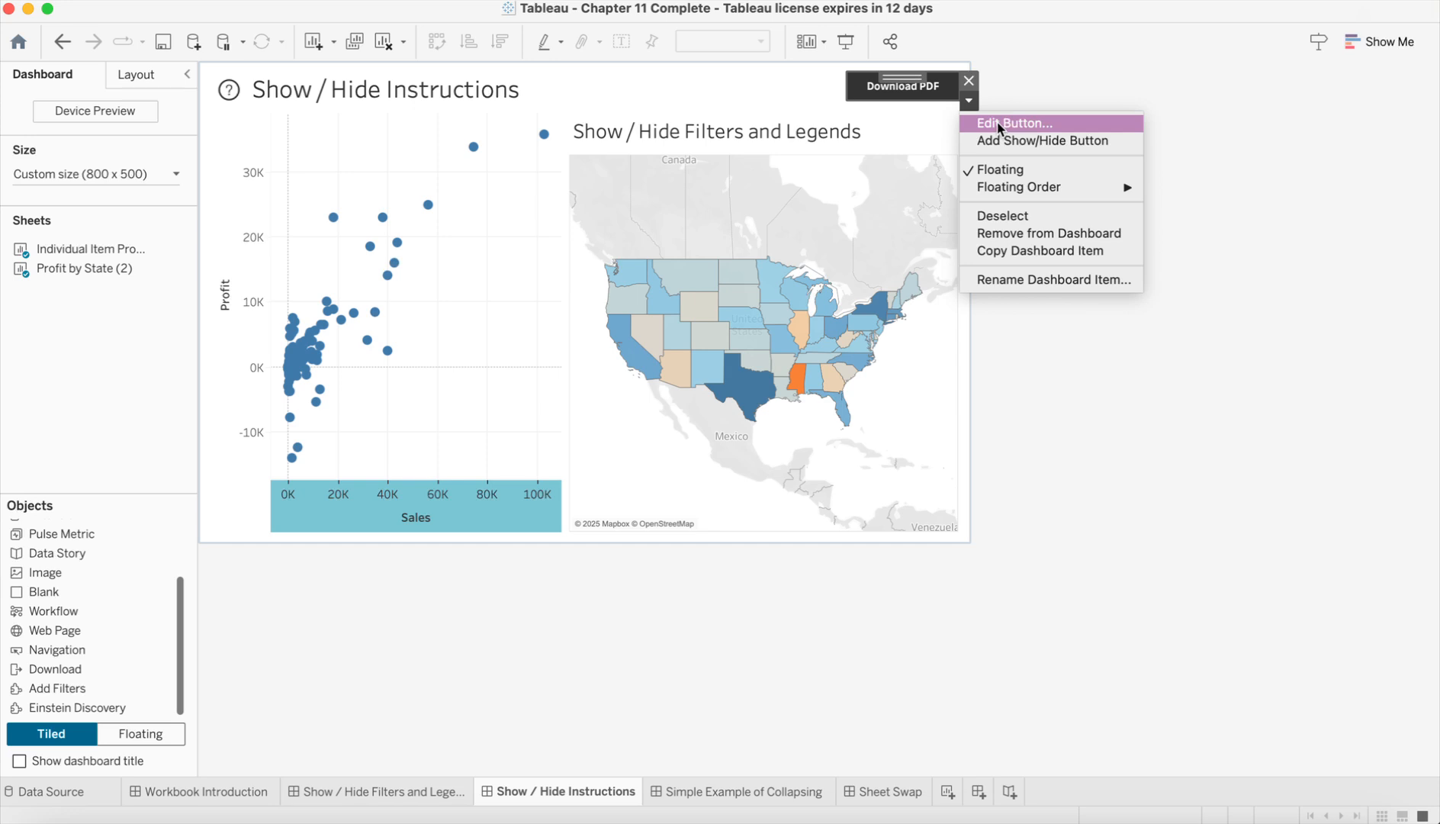
left_click(785, 634)
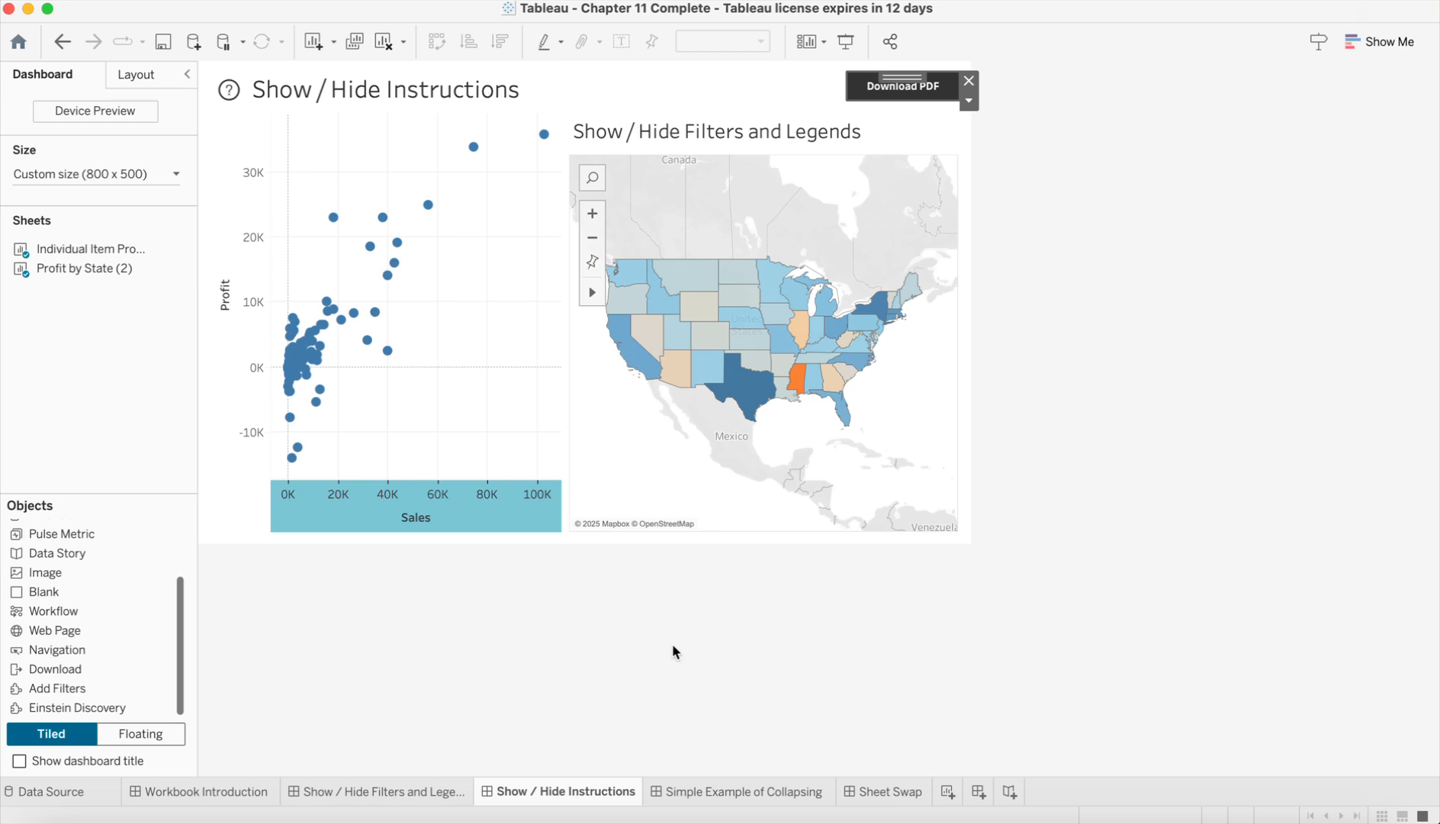
Step: Test the Show Sheet selector on the Sheet Swap dashboard with Bar Chart and Map, and return to the Show / Hide Instructions dashboard
left_click(879, 791)
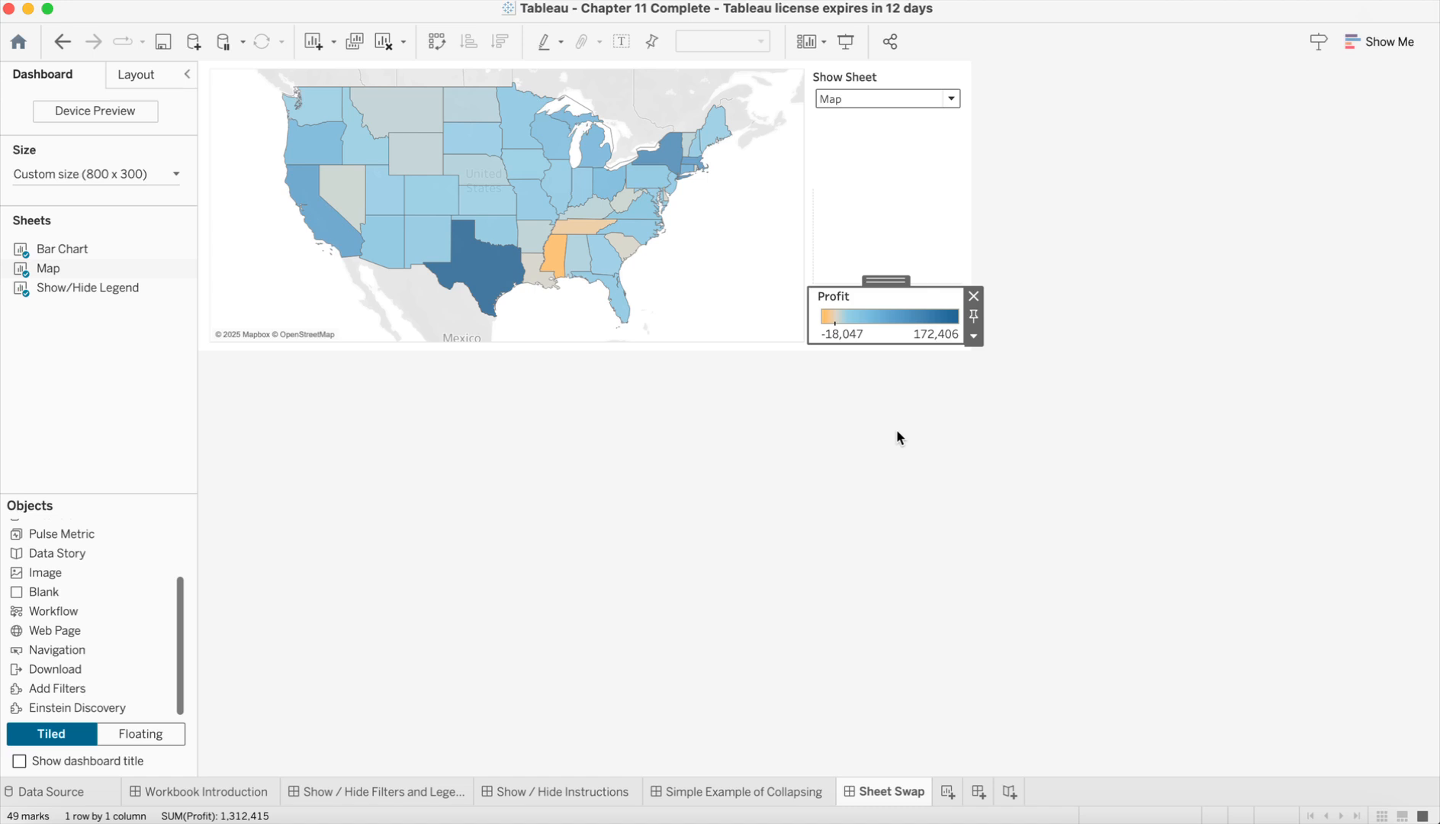
left_click(950, 103)
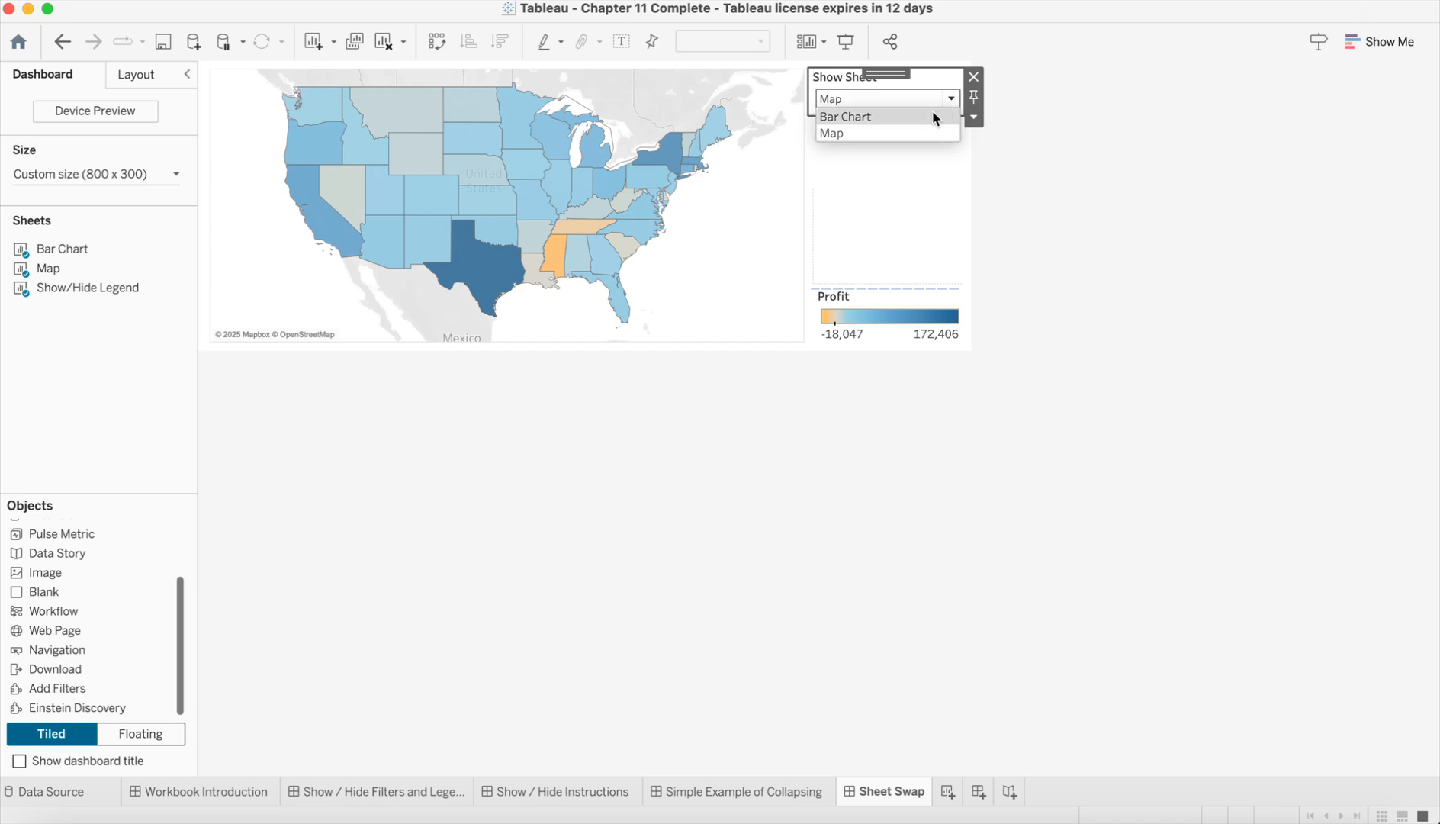
left_click(931, 114)
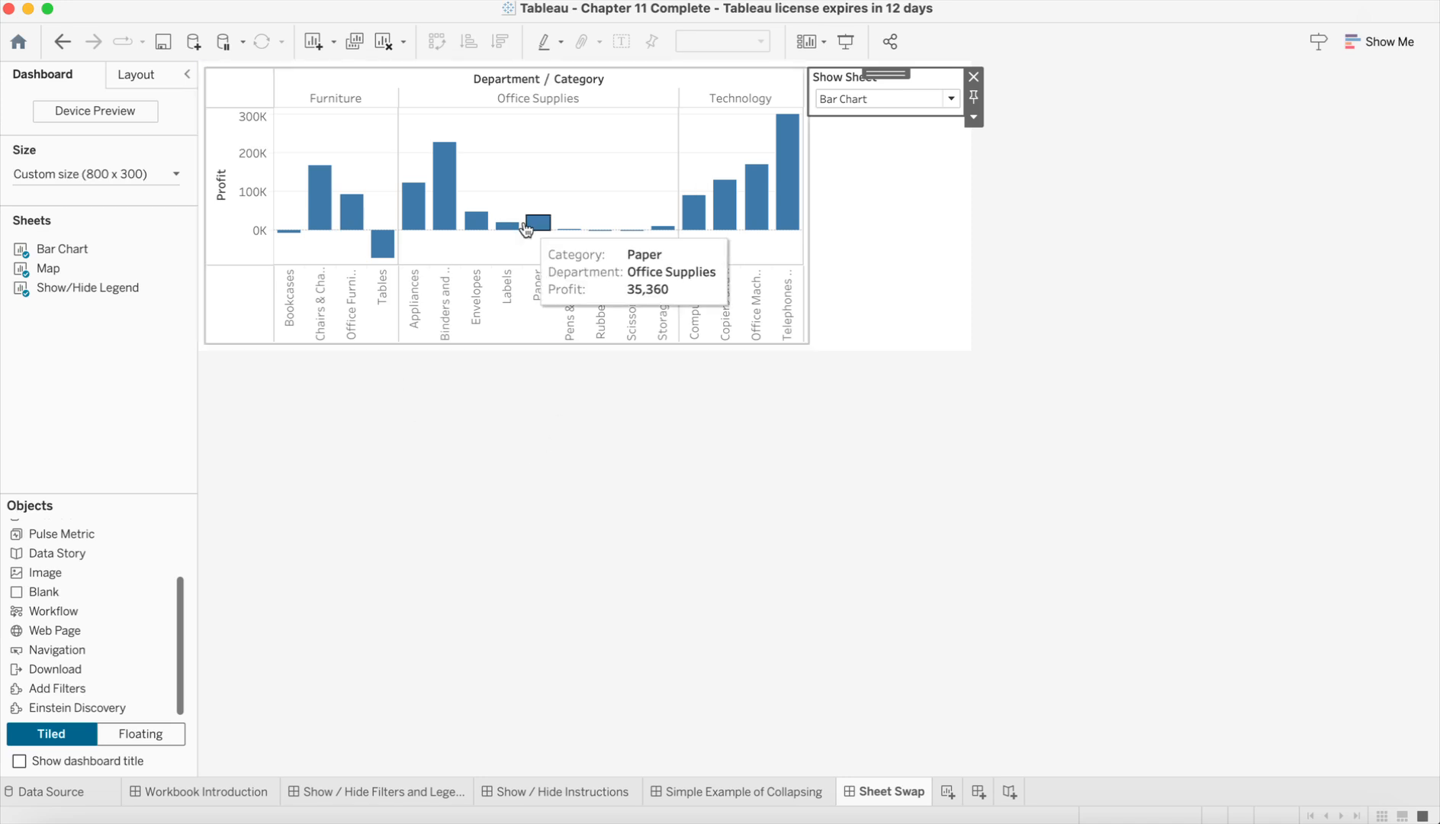
left_click(950, 100)
left_click(925, 133)
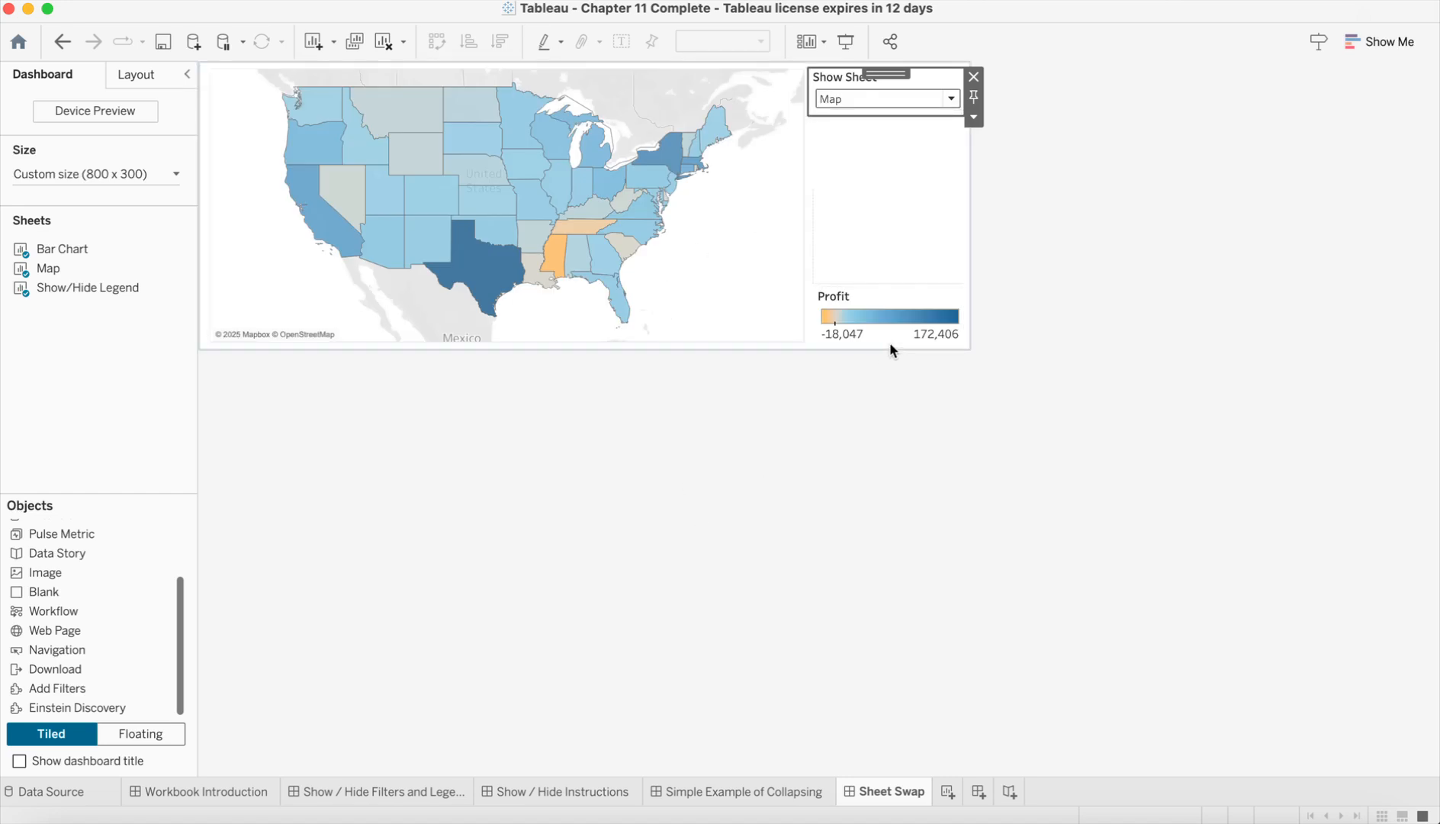
left_click(960, 100)
left_click(932, 111)
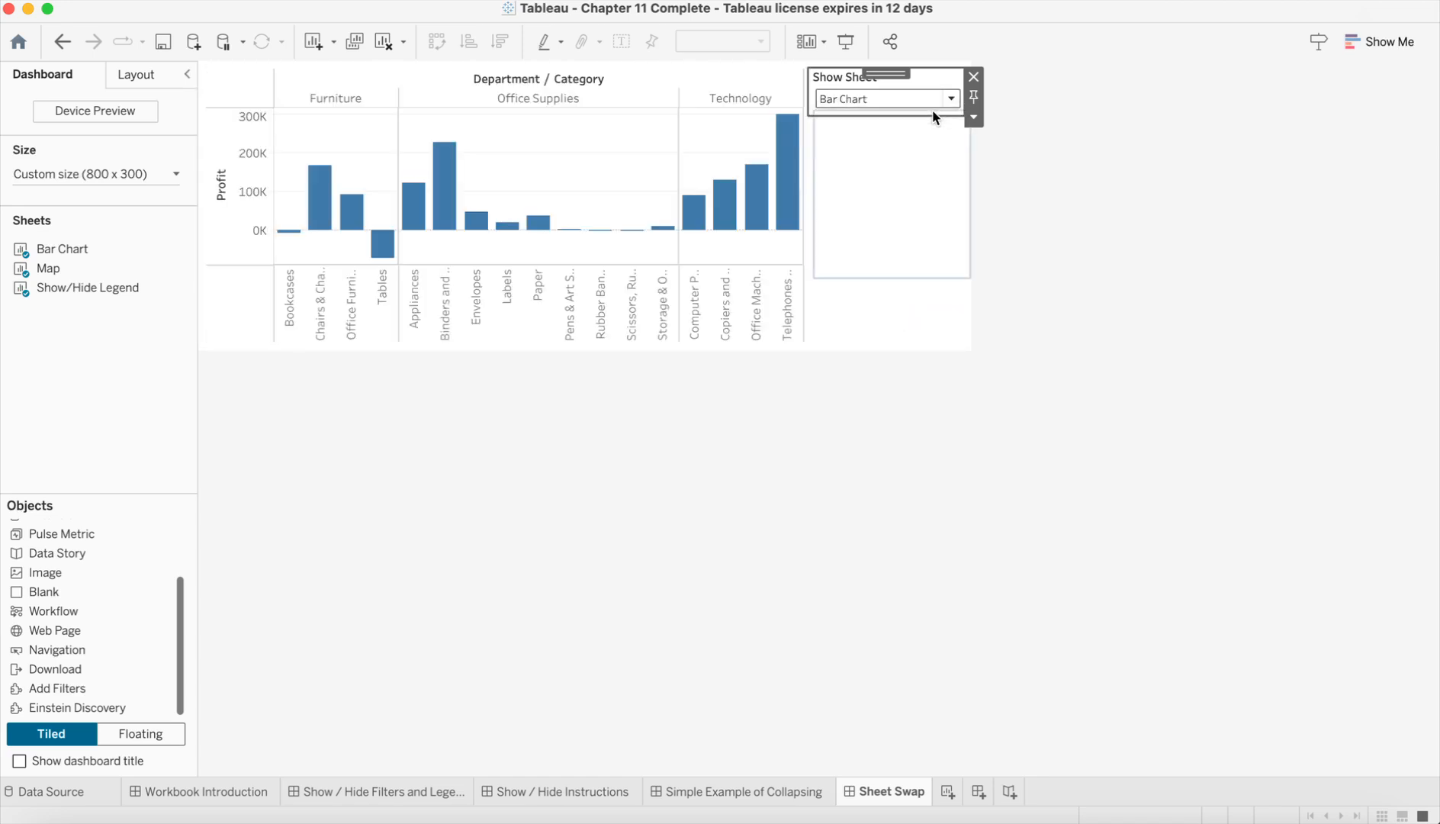
left_click(951, 100)
left_click(924, 132)
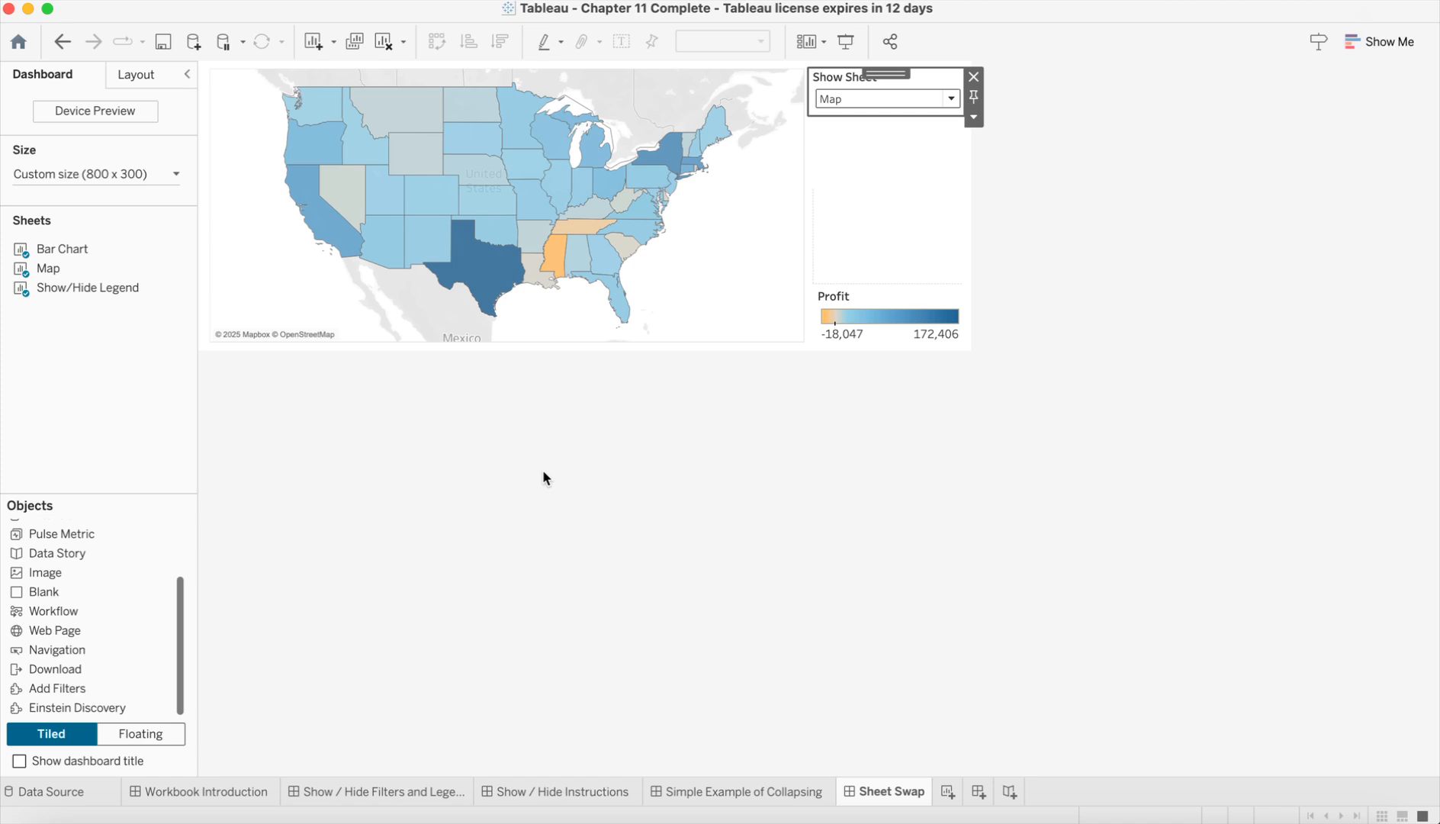
left_click(547, 794)
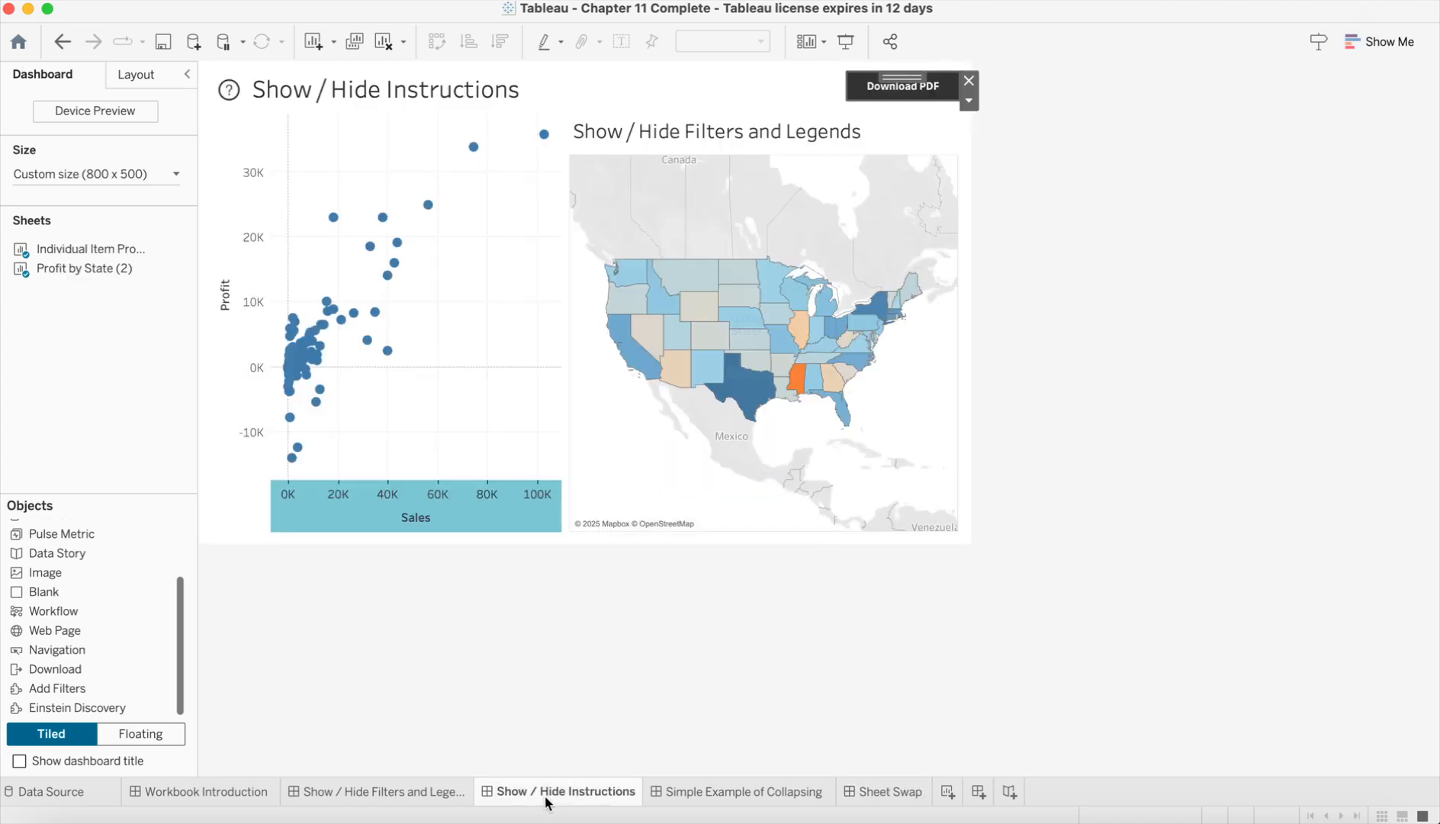